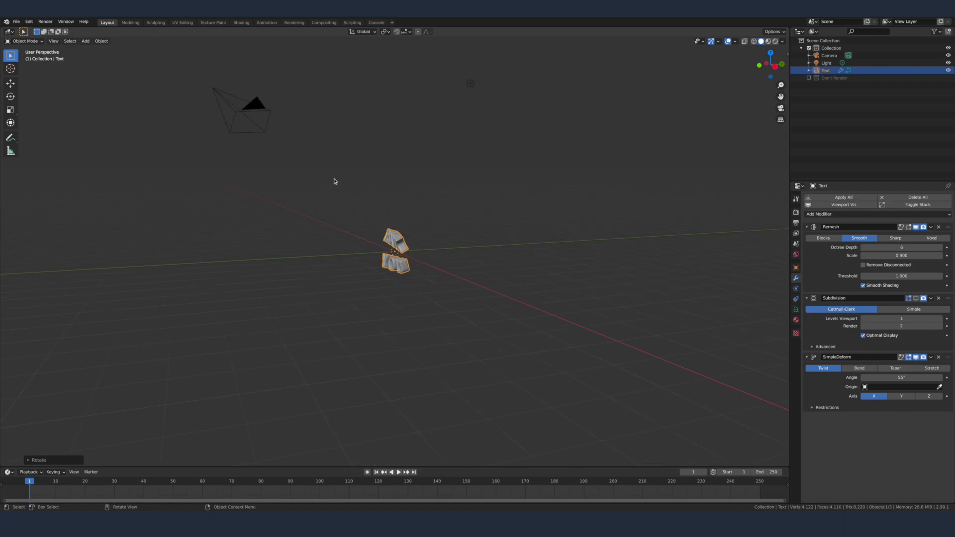
Step: Reset the camera's location and rotation to zero and rotate it 90° about the X axis
left_click(242, 109)
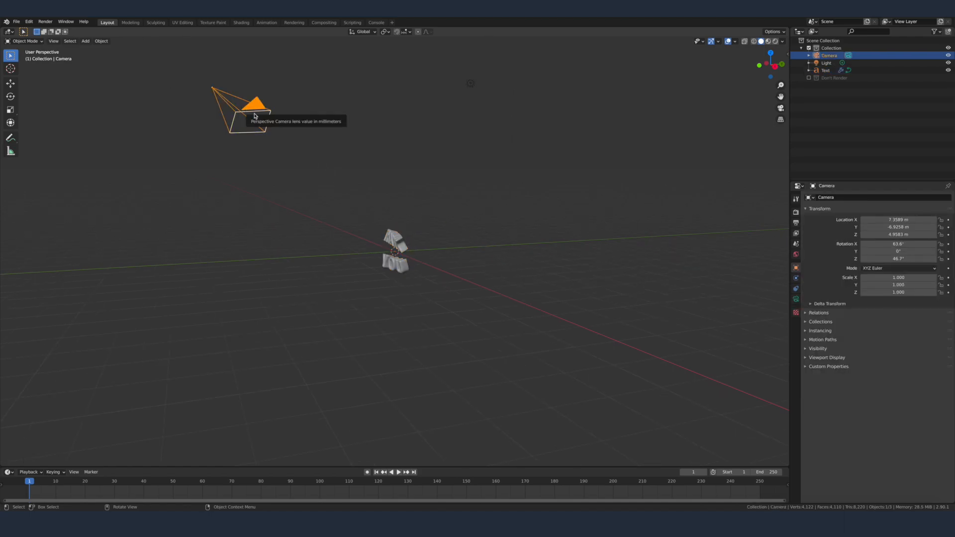
key("alt+g")
key("alt+r")
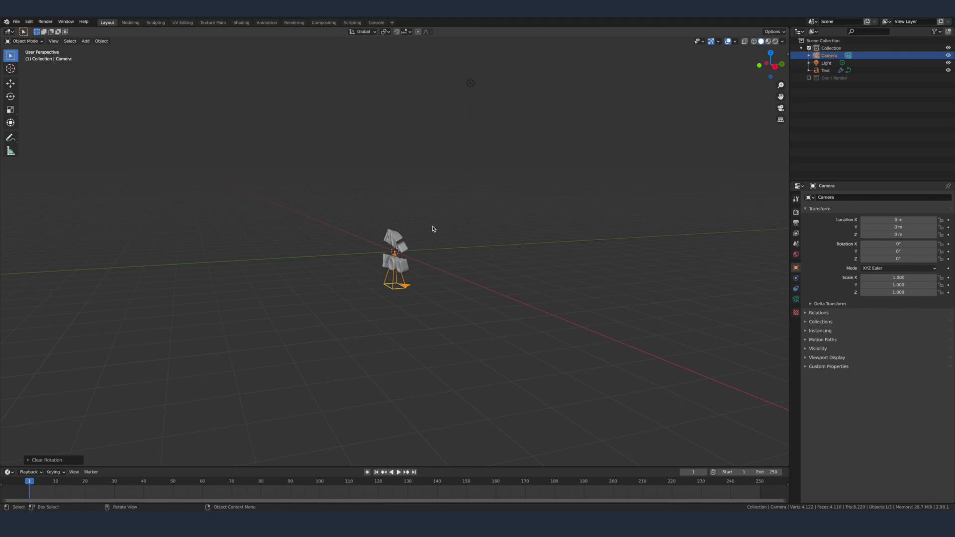
type("rx90")
key("Return")
Step: Move the camera back along Y to about -10 m so it faces the text, and view the scene through it
key("g")
key("y")
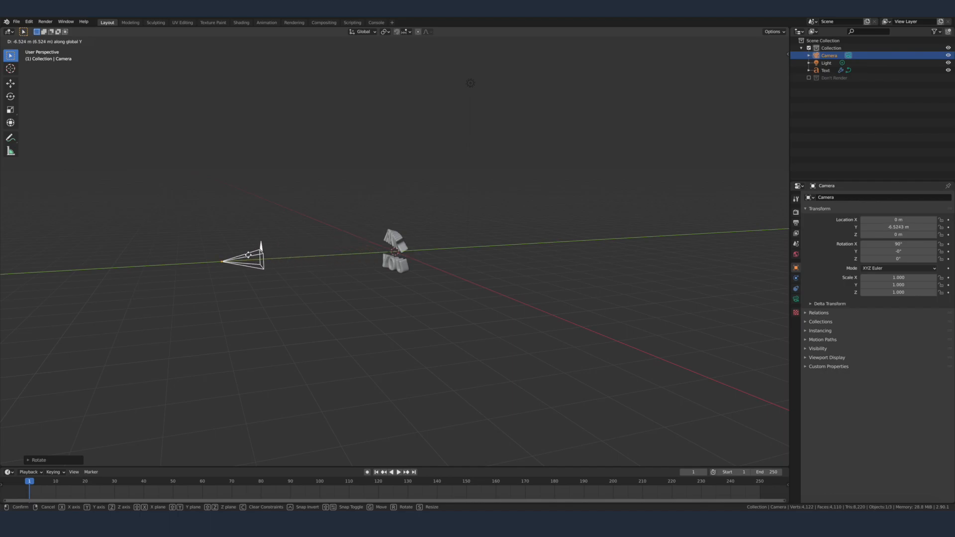
left_click(151, 271)
middle_click_drag(209, 275, 283, 266)
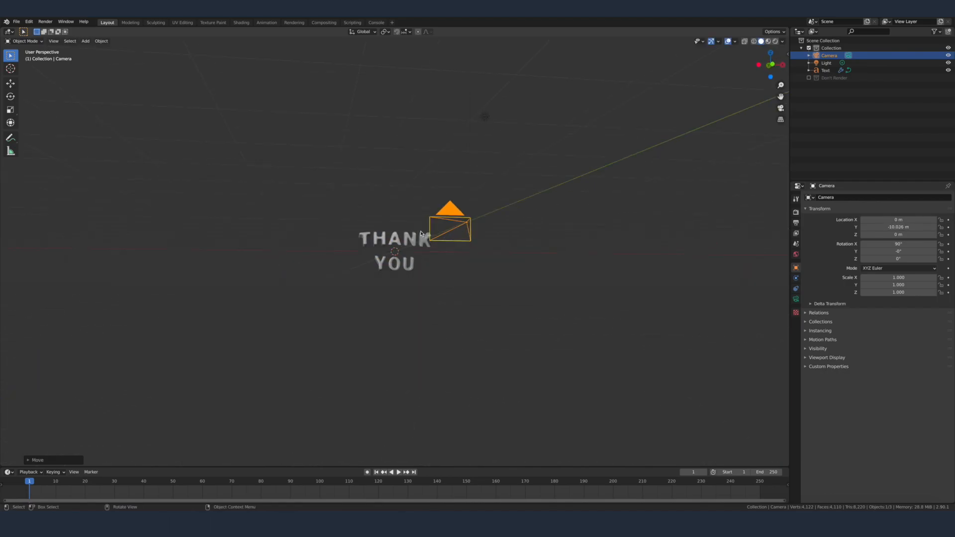
key("KP_0")
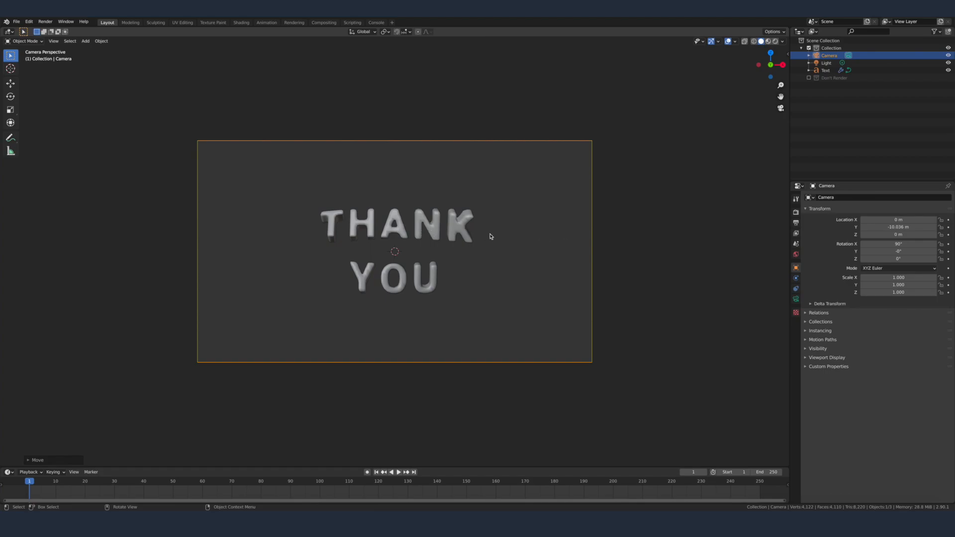
Step: Set the camera's focal length to 75 mm
left_click(796, 299)
scroll(822, 215, "up", 5)
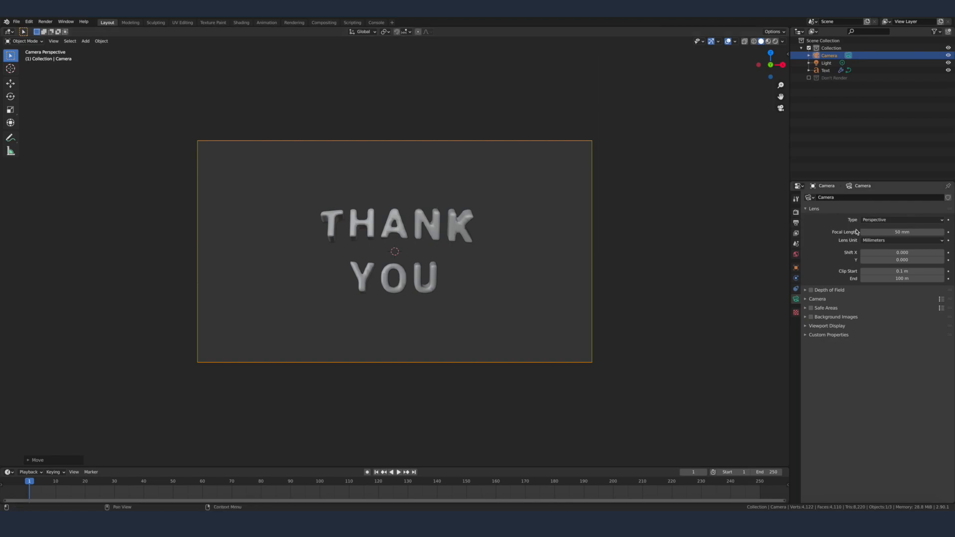
left_click_drag(901, 231, 922, 231)
left_click(895, 232)
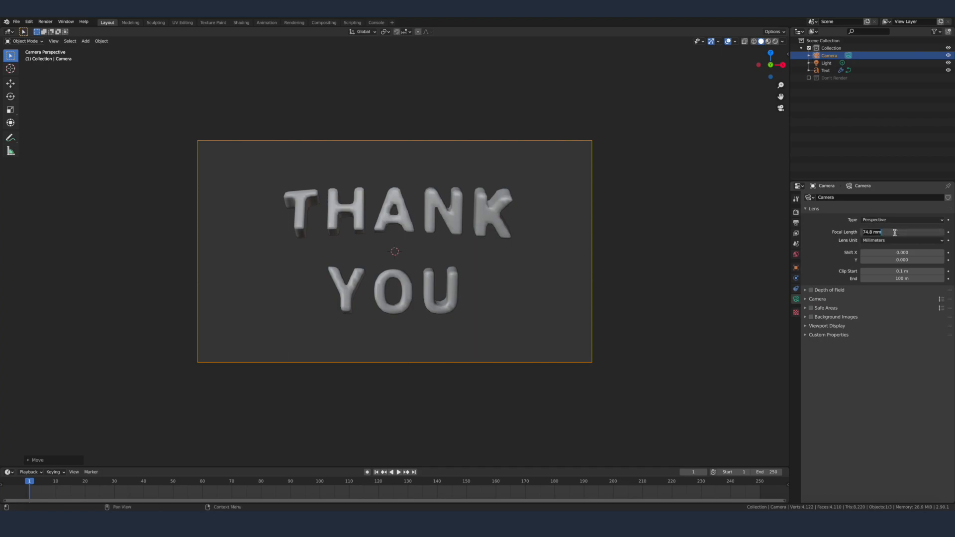
type("75")
key("Return")
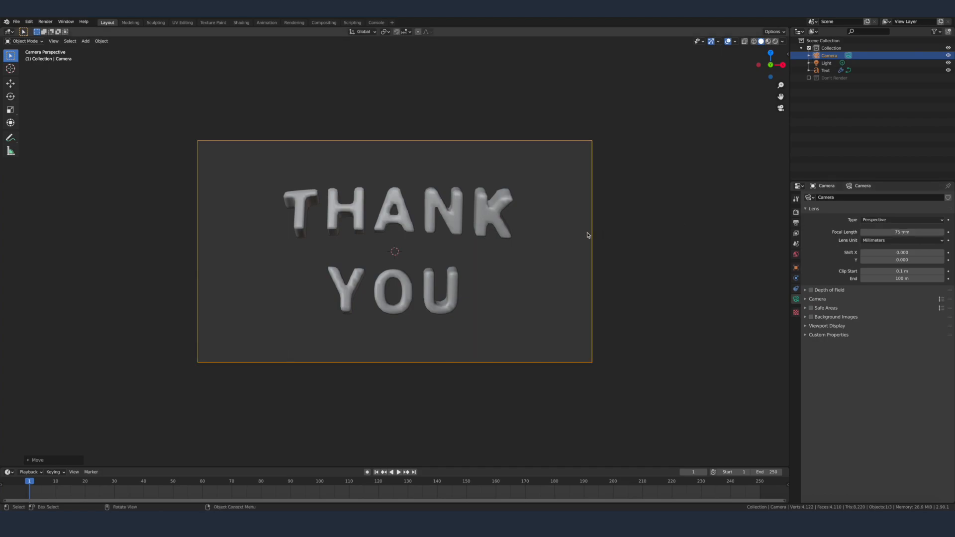
Step: Move the camera about 1.6 m along Y toward the text so the lettering fills more of the frame
key("g")
key("y")
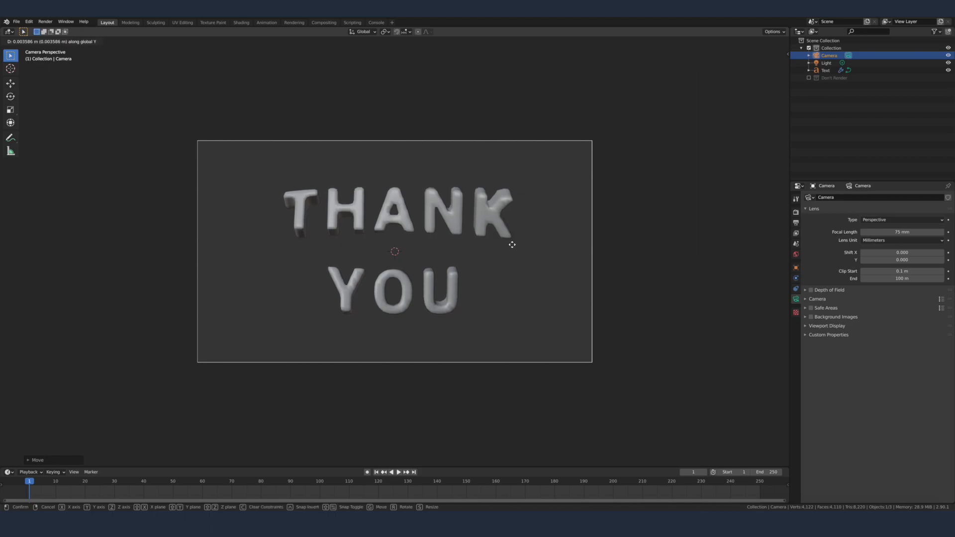
left_click(504, 328)
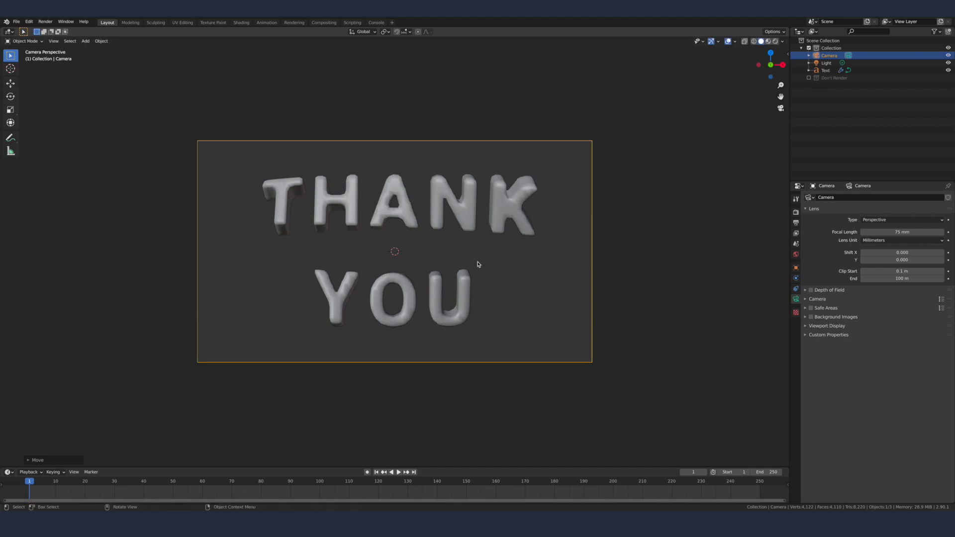
Step: Add a mesh plane and lower it about 1.5 m along Z, below the text
middle_click_drag(552, 235, 486, 239)
key("shift+a")
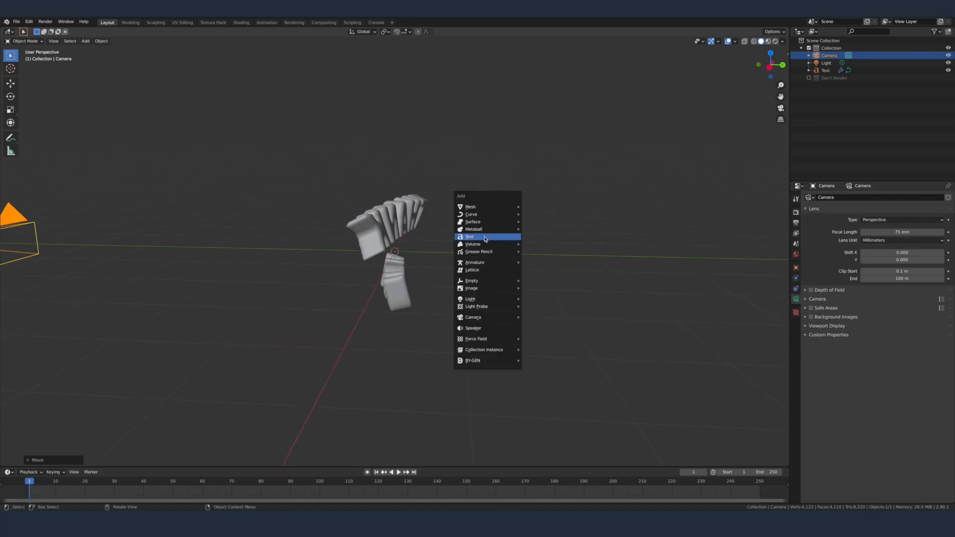
mouse_move(490, 206)
left_click(555, 209)
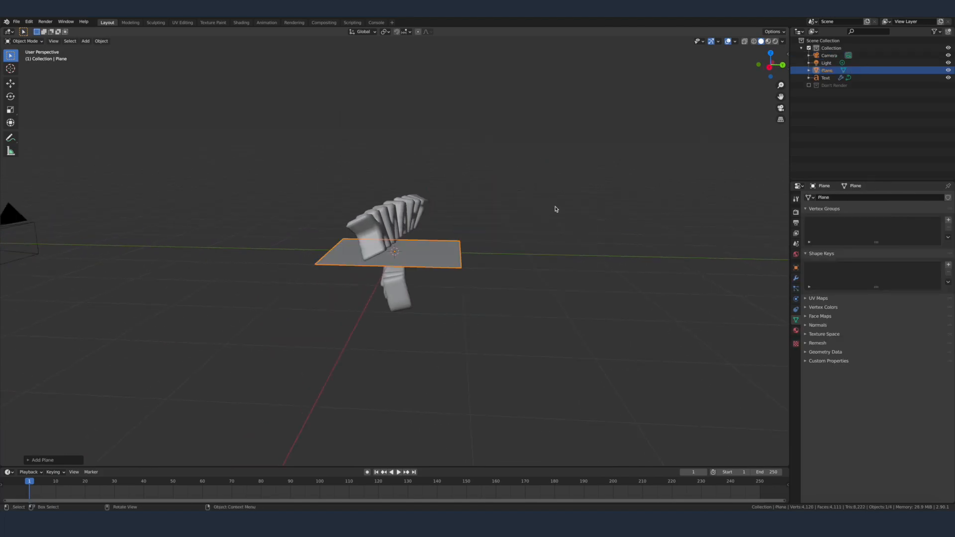
key("g")
key("z")
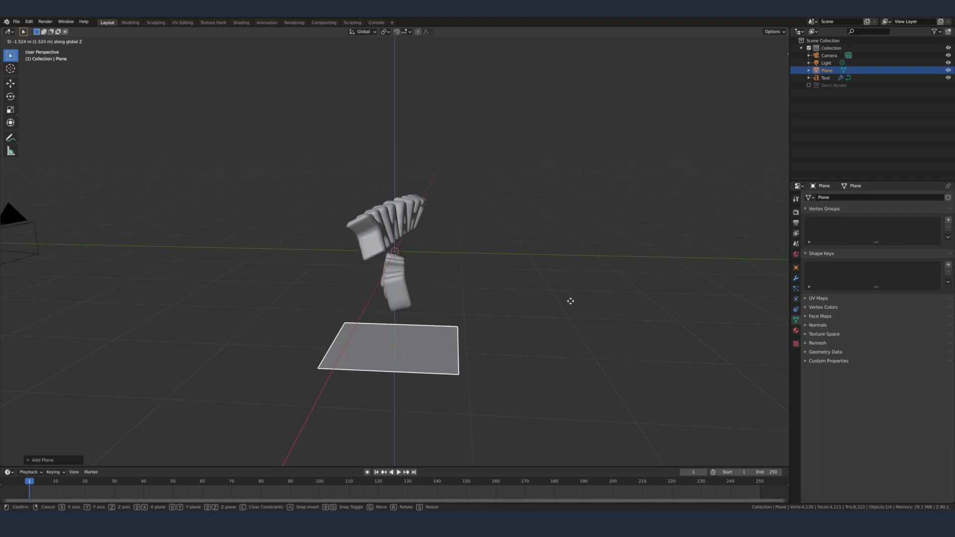
left_click(571, 309)
Step: Scale the plane up by a factor of 5 to form the floor
scroll(495, 268, "down", 3)
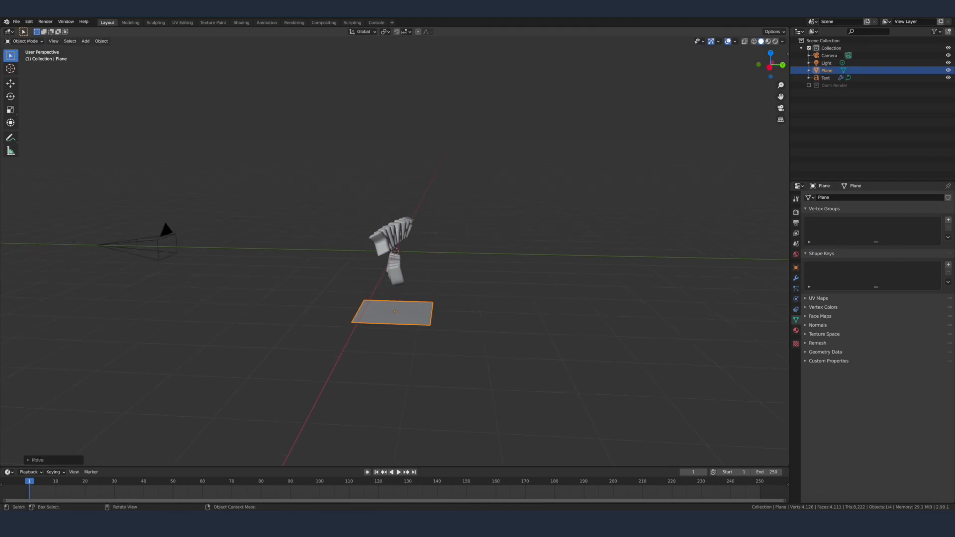
type("s5")
key("Return")
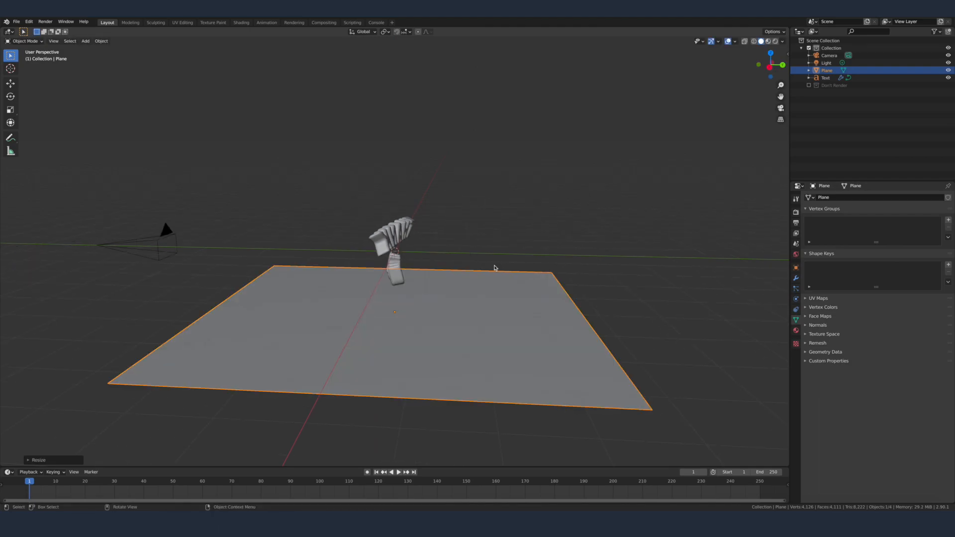
Step: Extrude the plane's edge behind the text upward by 10 along Z to form a back wall
key("Tab")
key("2")
left_click(589, 311)
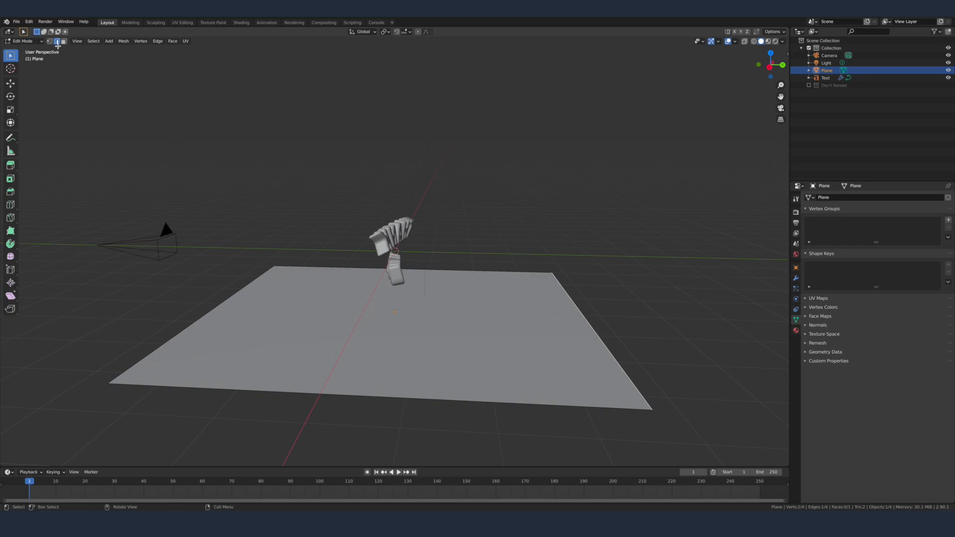
key("e")
type("z")
type("10")
key("Return")
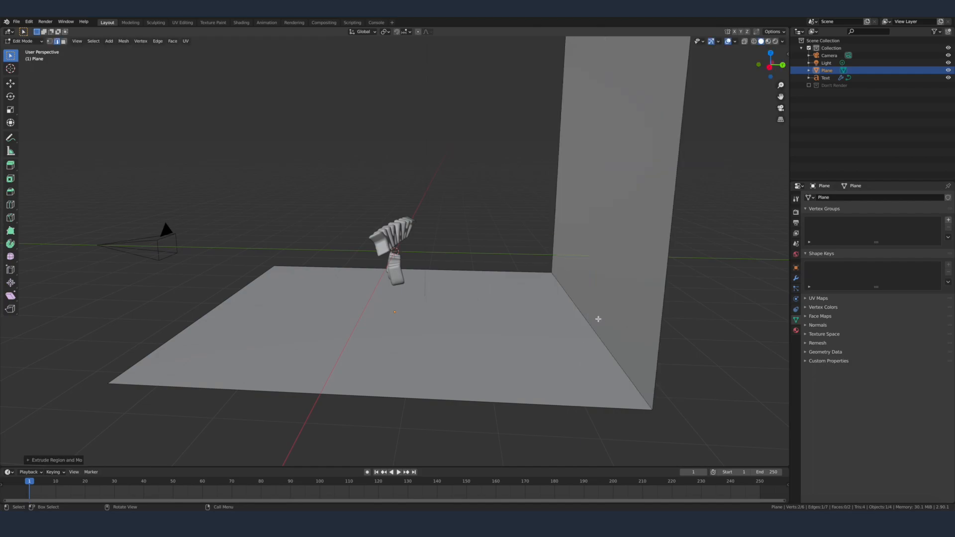
Step: Bevel the edge between floor and back wall into a wide curve with 13 segments
middle_click_drag(598, 319, 503, 276)
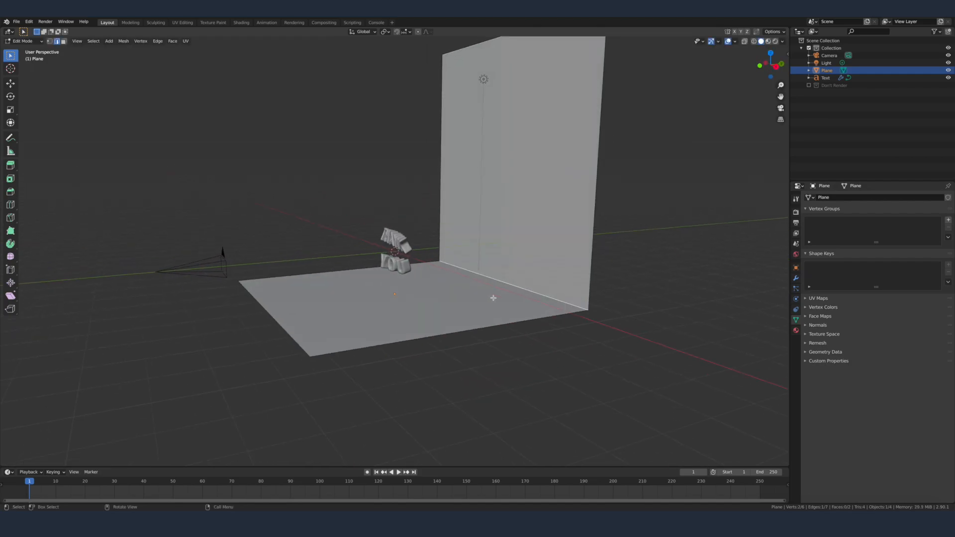
key("ctrl+b")
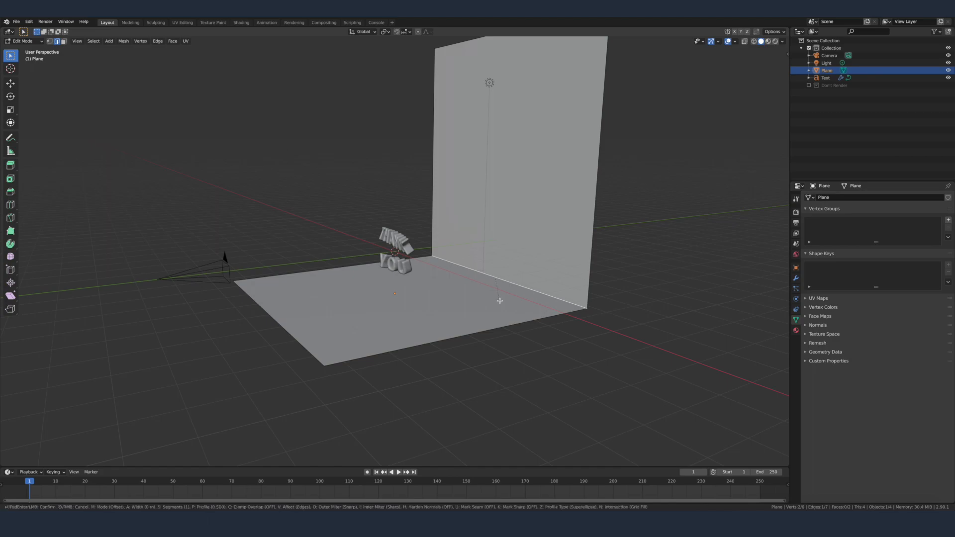
scroll(505, 324, "up", 12)
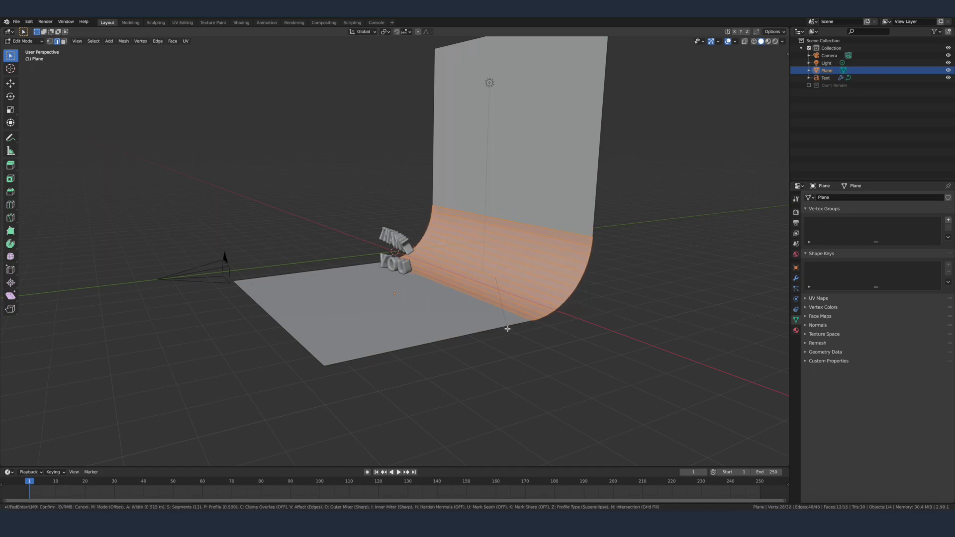
left_click(504, 330)
Step: Leave Edit Mode and apply smooth shading to the curved backdrop
middle_click_drag(504, 329, 539, 326)
key("Tab")
right_click(370, 199)
left_click(371, 199)
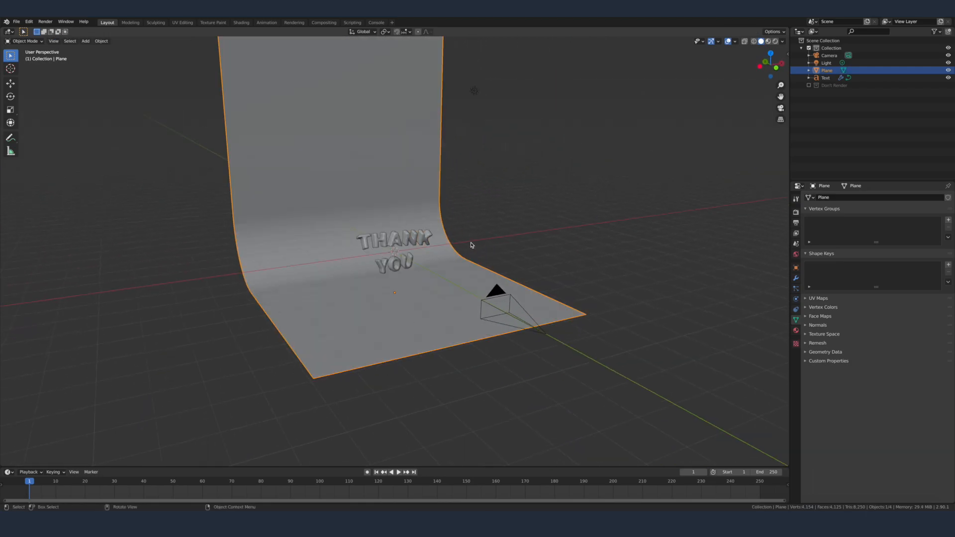
Step: Raise the backdrop about 0.3 m along Z, judging the framing from the camera view
key("KP_0")
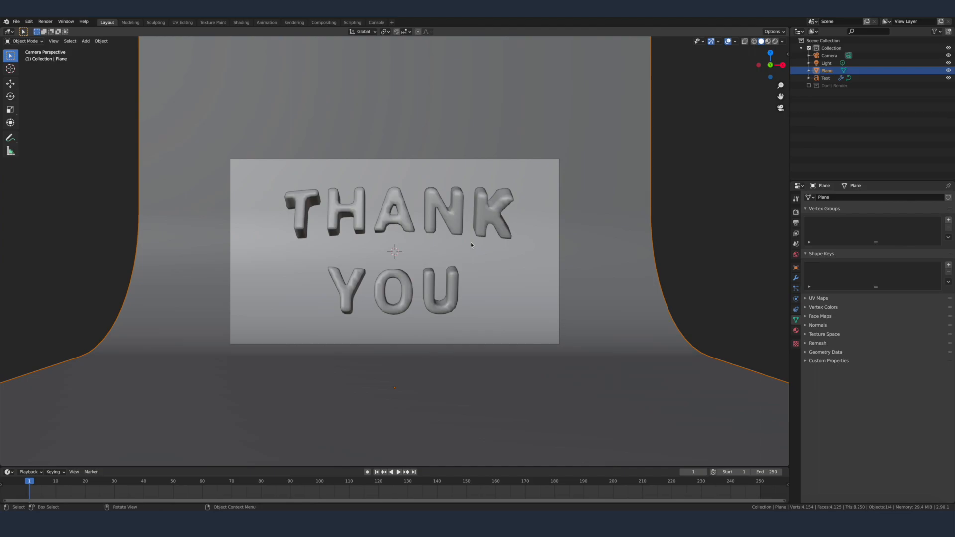
key("g")
key("z")
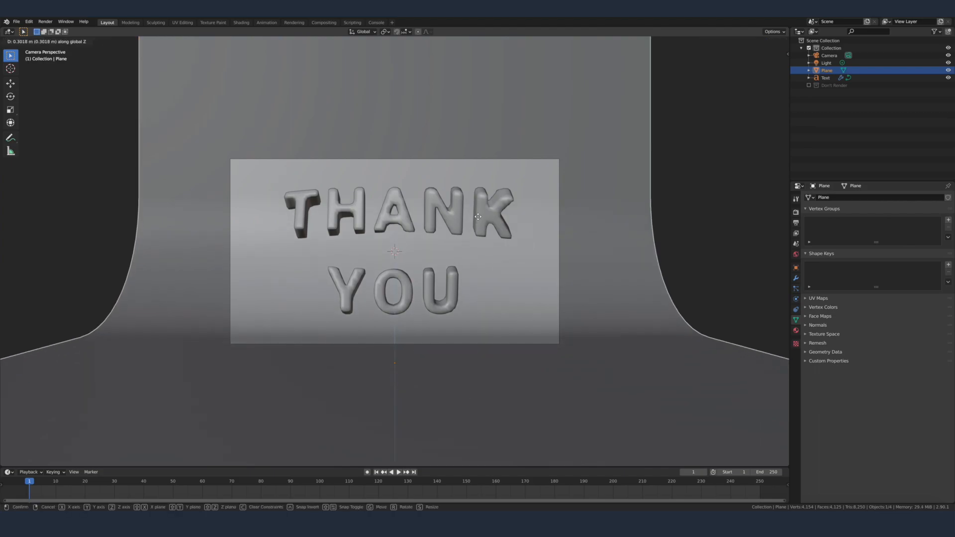
left_click(480, 214)
Step: Add a mesh circle around the text and rotate its geometry 90° about X in Edit Mode so it stands upright
middle_click_drag(561, 233, 468, 249)
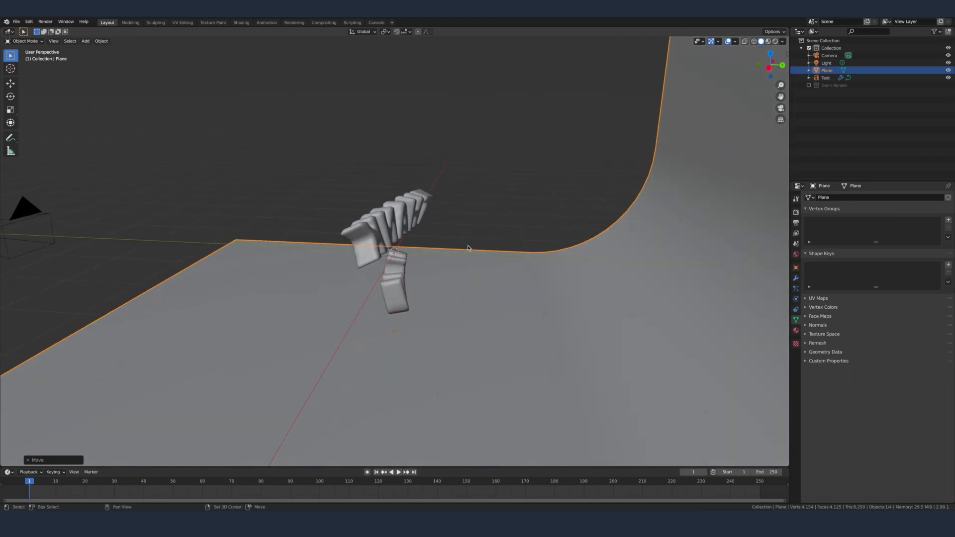
key("shift+a")
mouse_move(470, 247)
left_click(520, 260)
middle_click_drag(520, 260, 452, 259)
key("Tab")
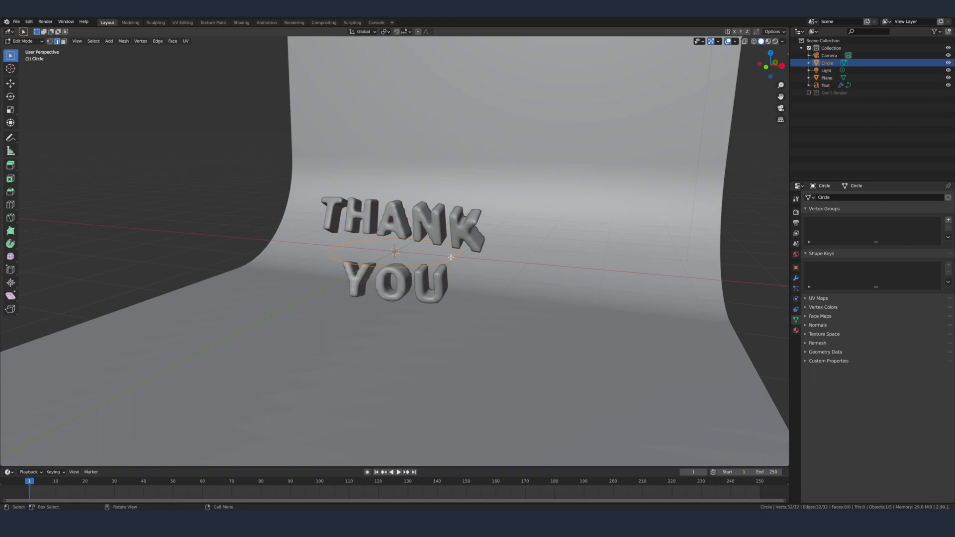
type("rx90")
key("Return")
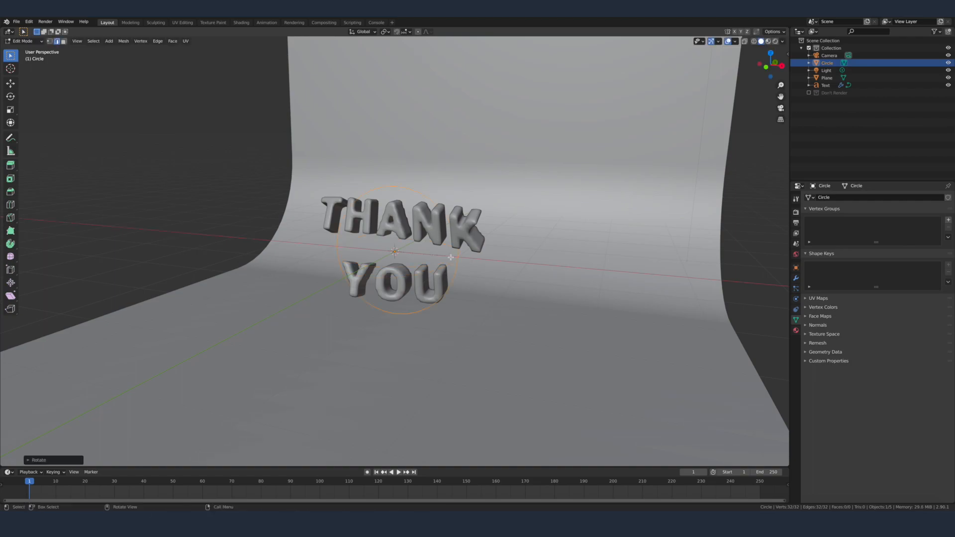
key("Tab")
Step: Give the circle a Skin, a Subdivision Surface and an Array modifier, in that order
middle_click_drag(510, 258, 602, 259)
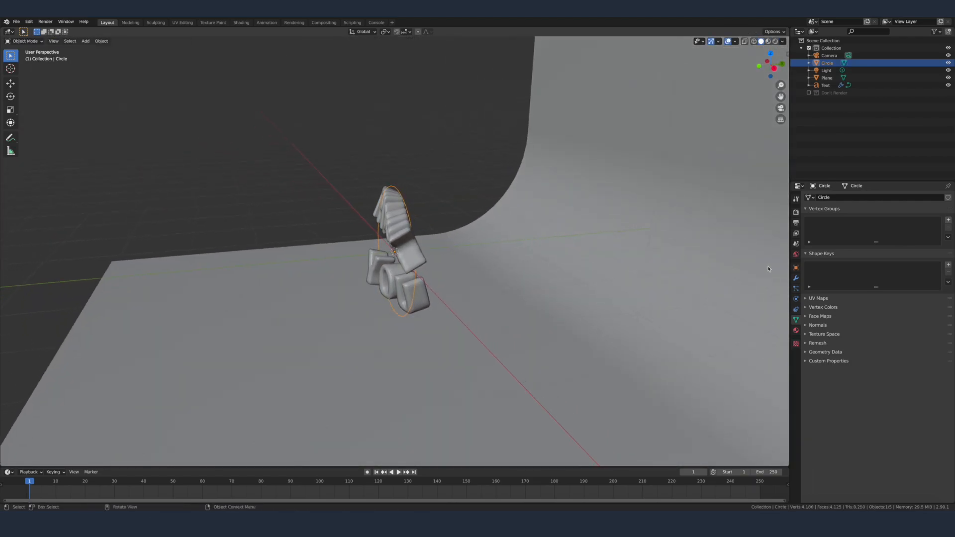
left_click(796, 278)
left_click(818, 197)
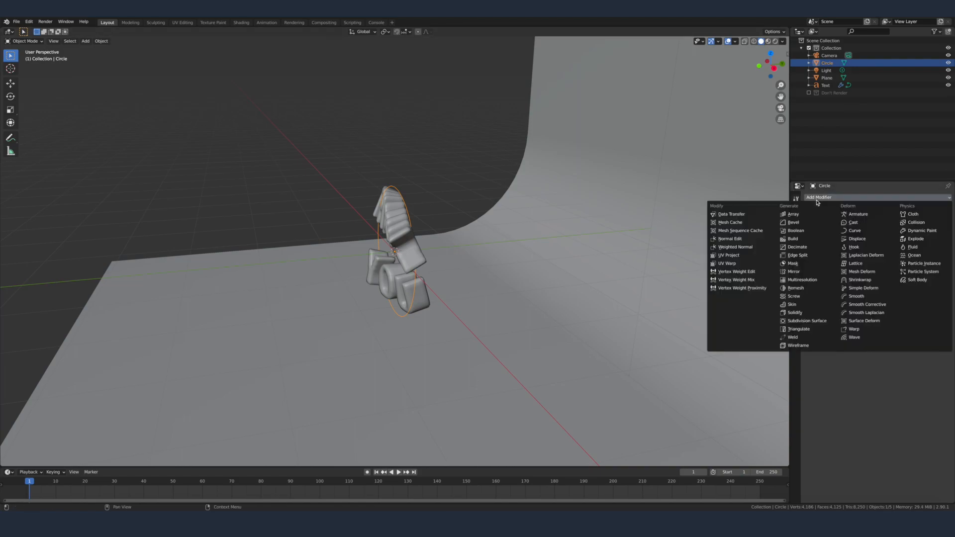
left_click(801, 304)
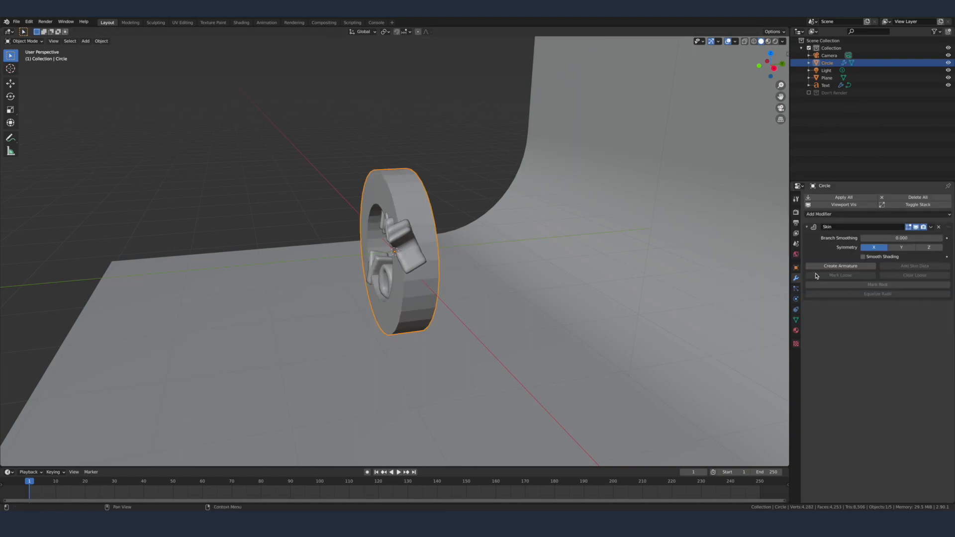
left_click(818, 214)
left_click(816, 336)
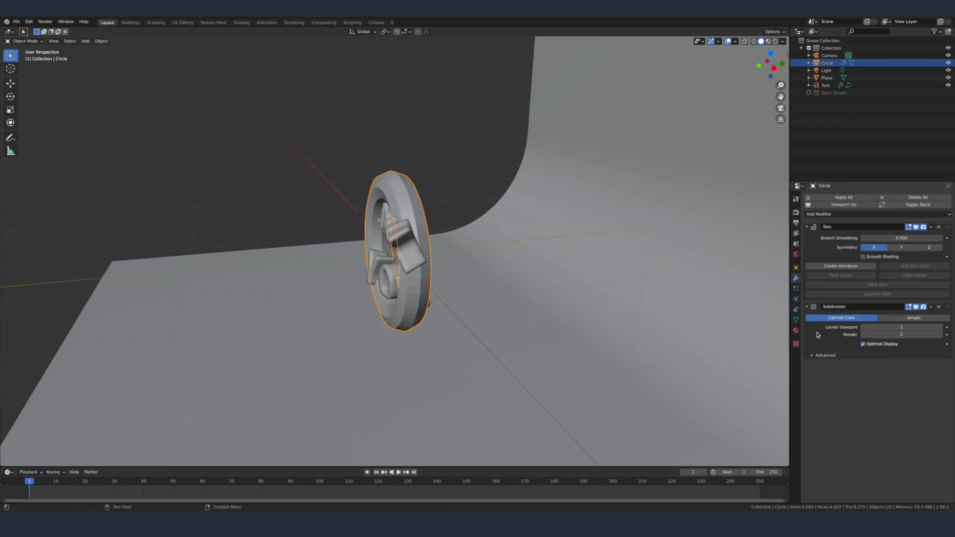
left_click(828, 215)
left_click(807, 234)
Step: Shrink the skin radius of all the circle's vertices to roughly half with X-ray on, and enable the Skin modifier's Smooth Shading
middle_click_drag(490, 232, 583, 230)
key("Tab")
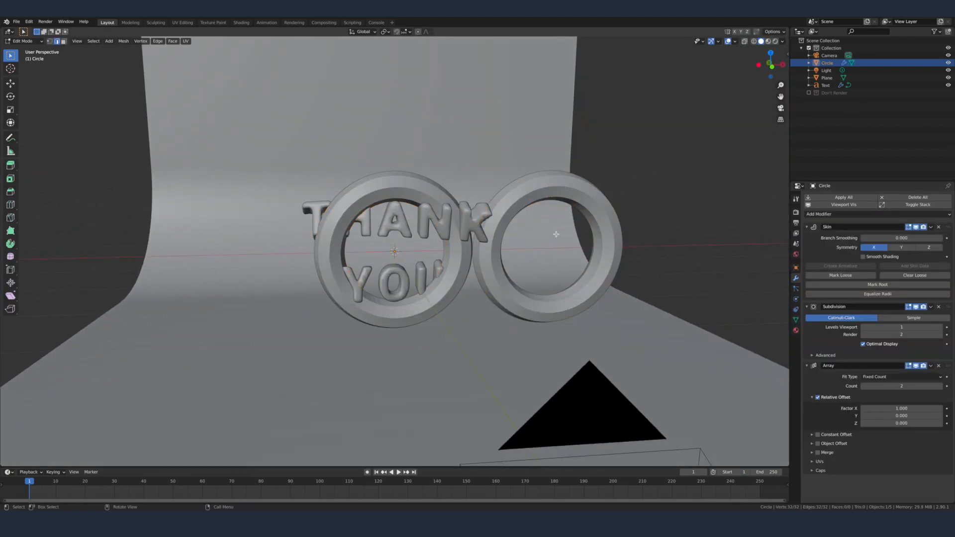
key("alt+z")
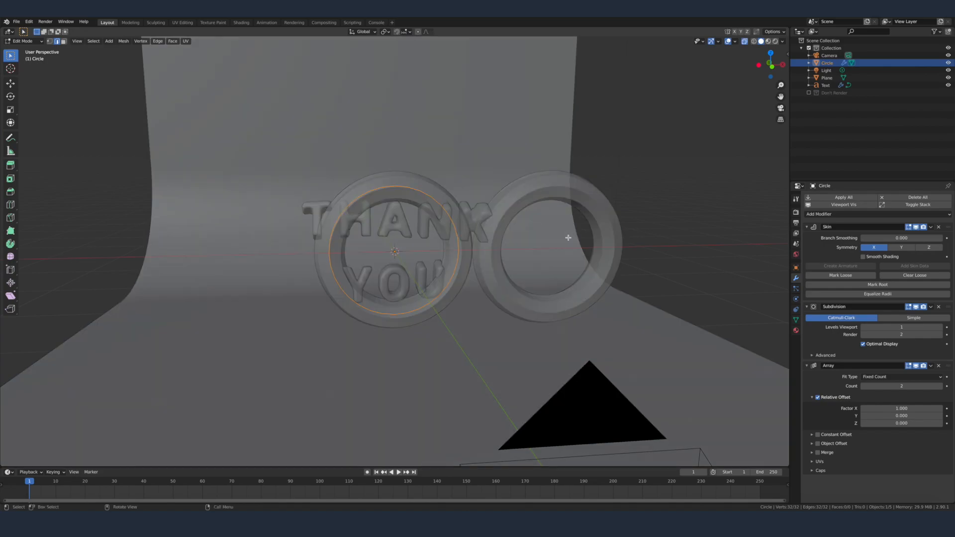
key("s")
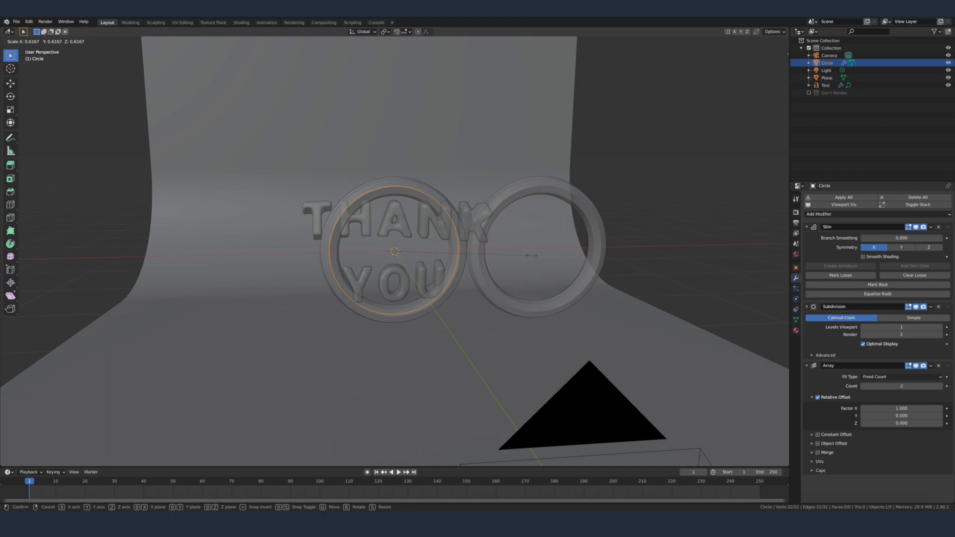
left_click(511, 256)
key("Tab")
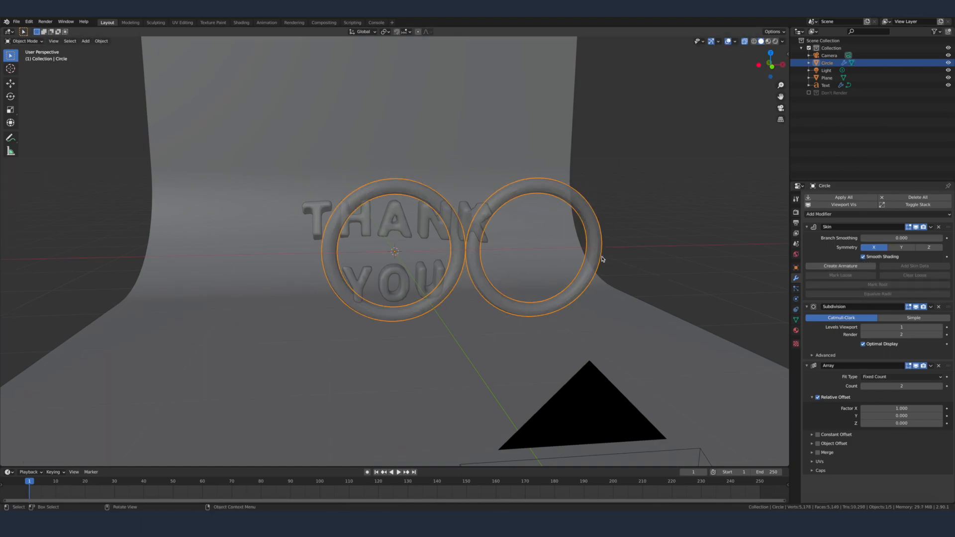
Step: Turn off the Array's Relative Offset and thin the circle's skin radius by a factor of about 0.7 in Edit Mode
middle_click_drag(602, 260, 580, 260)
left_click(818, 398)
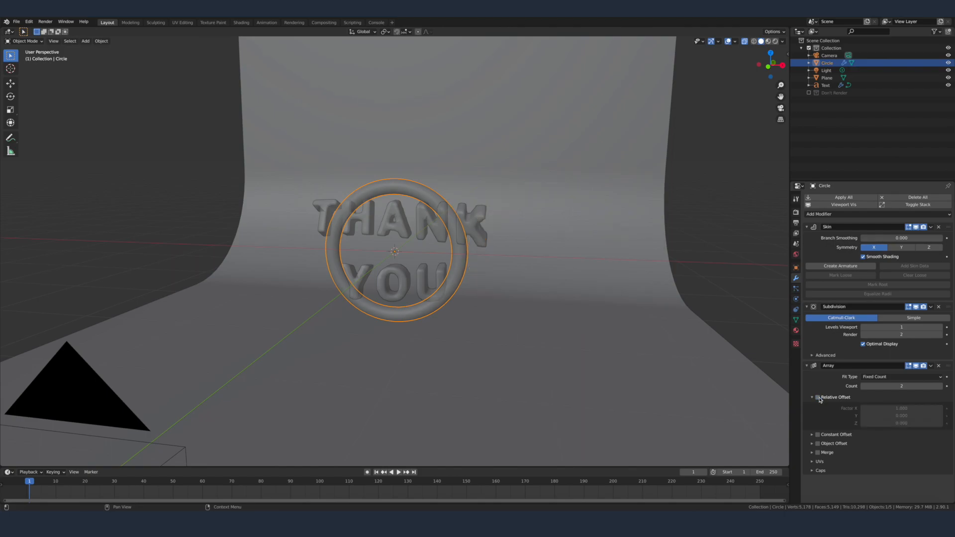
middle_click_drag(549, 267, 515, 252)
key("Tab")
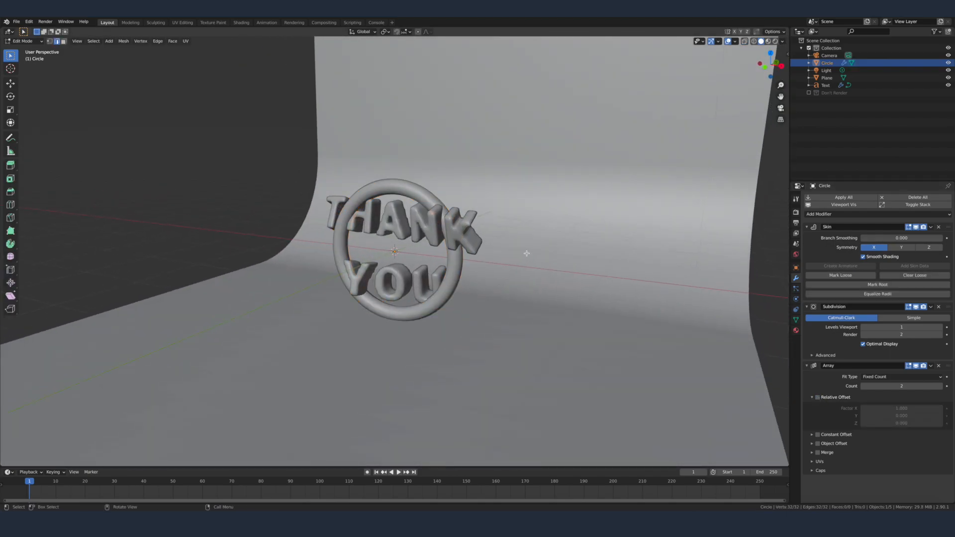
key("s")
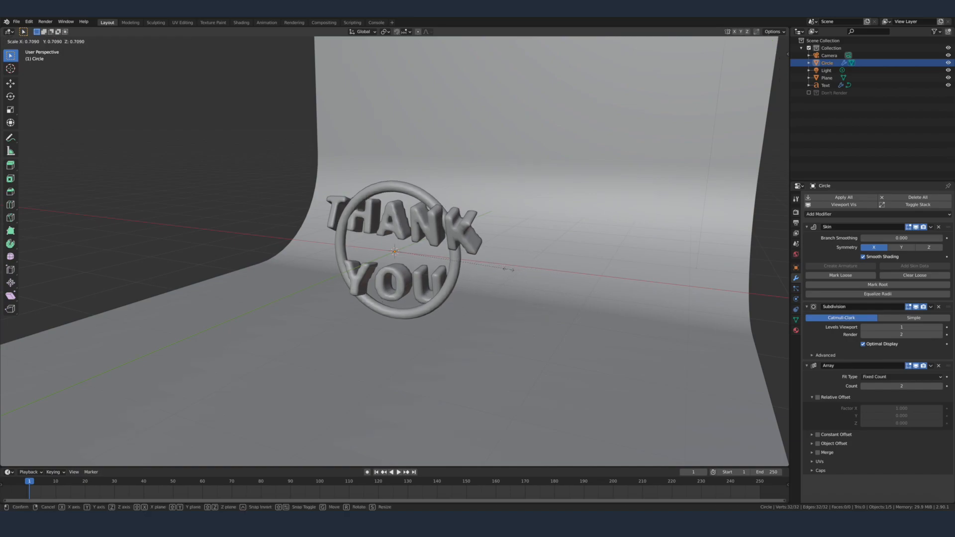
left_click(503, 269)
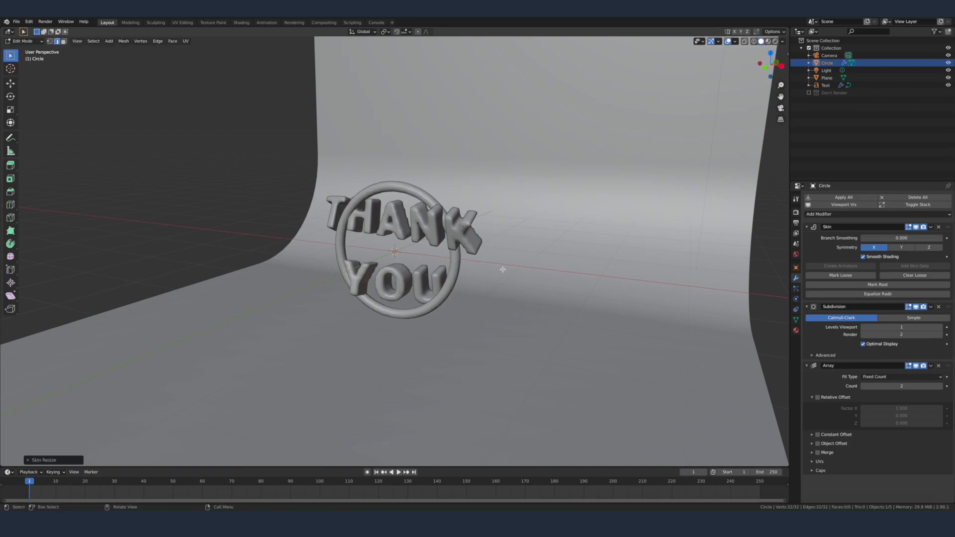
key("Tab")
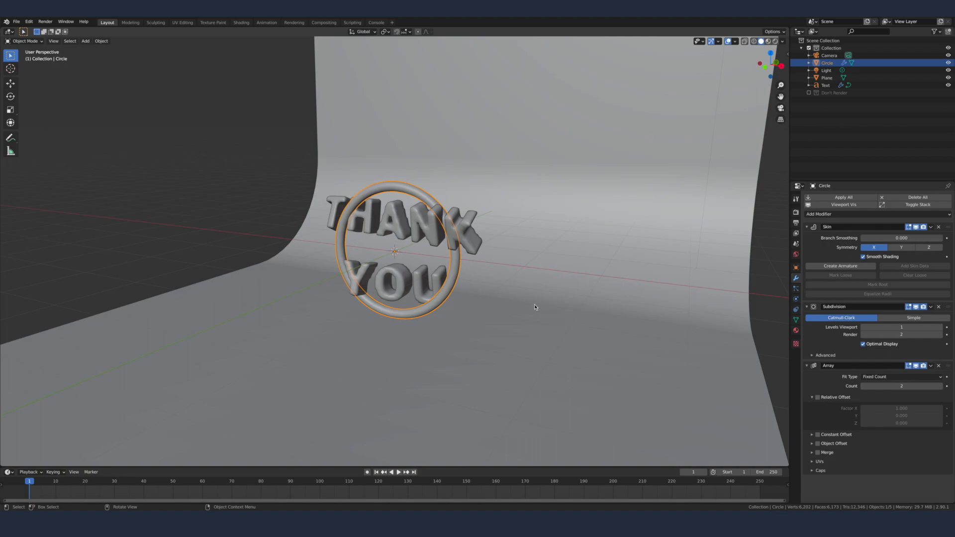
Step: Add a Plain Axes empty, move it about 0.54 m along Y behind the text, and scale it to roughly three quarters
scroll(589, 333, "up", 1)
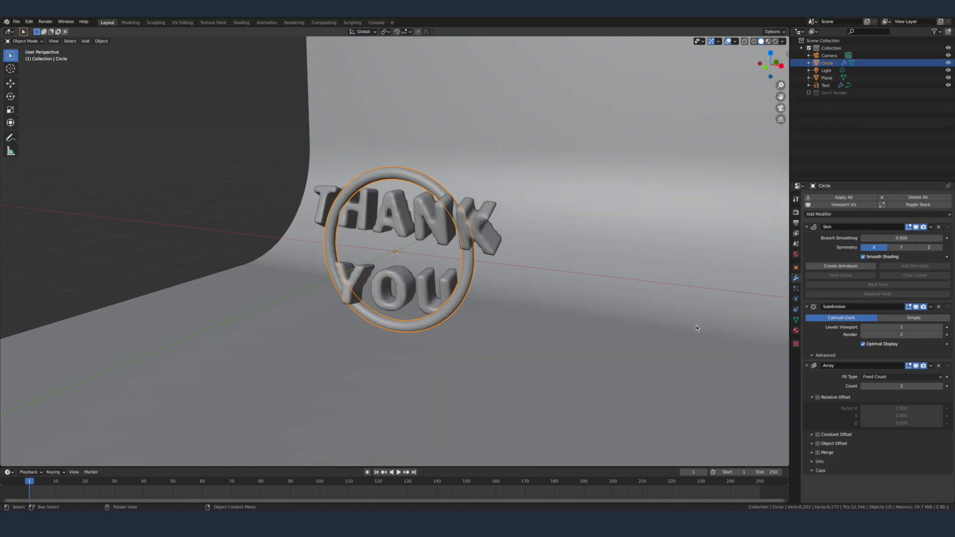
middle_click_drag(696, 328, 559, 270)
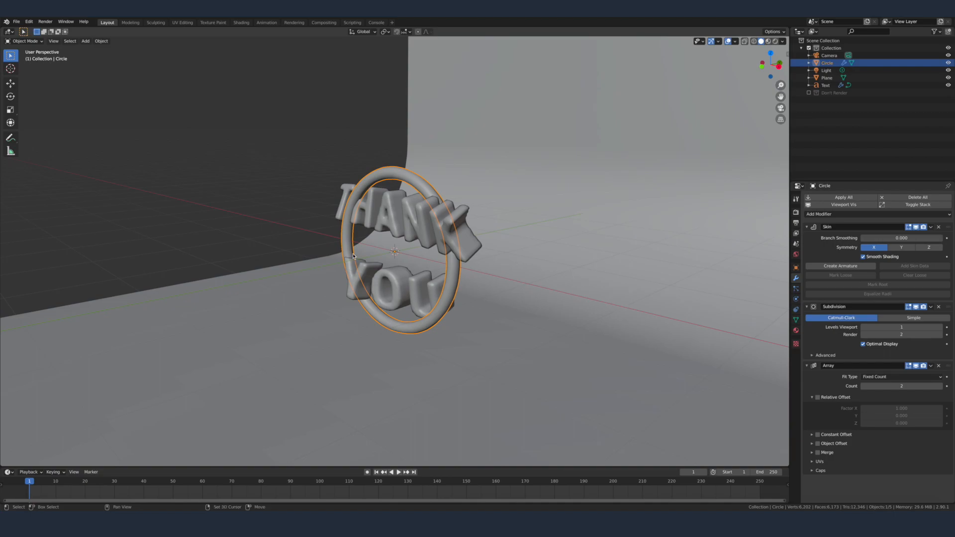
key("shift+a")
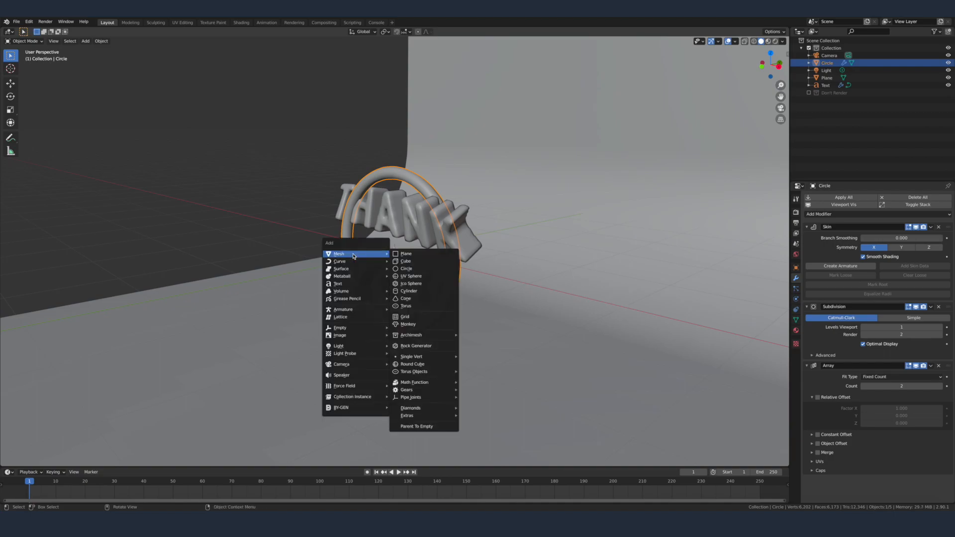
mouse_move(361, 330)
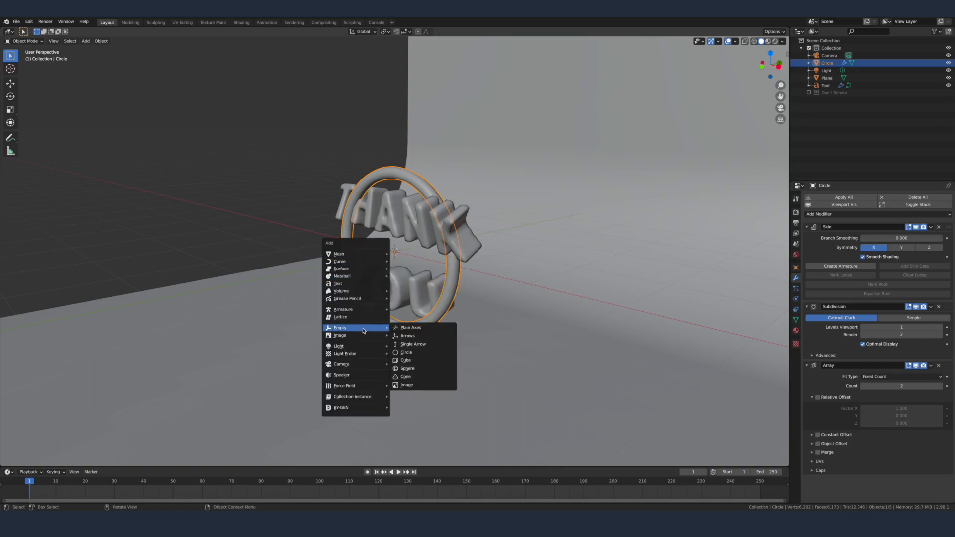
left_click(421, 331)
middle_click_drag(422, 331, 467, 267)
key("g")
key("y")
left_click(506, 265)
key("s")
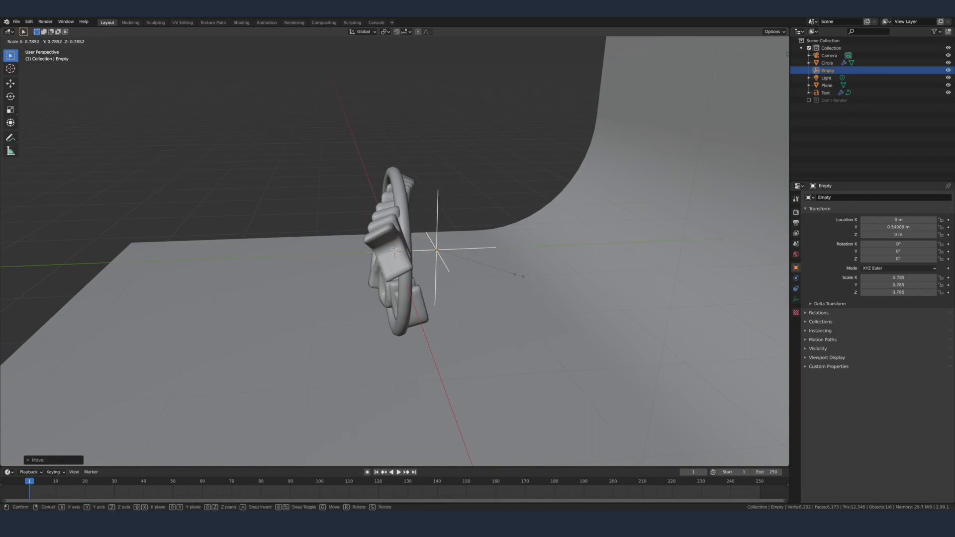
left_click(519, 274)
Step: Enable Object Offset in the circle's Array modifier and choose Empty as the offset object
left_click(409, 225)
middle_click_drag(409, 225, 477, 225)
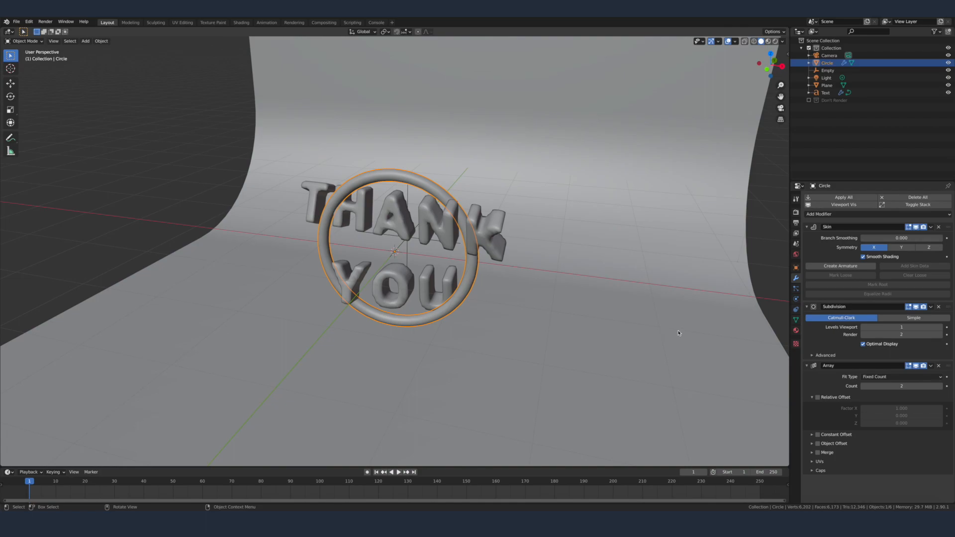
left_click(817, 443)
left_click(812, 443)
left_click(813, 397)
left_click(884, 427)
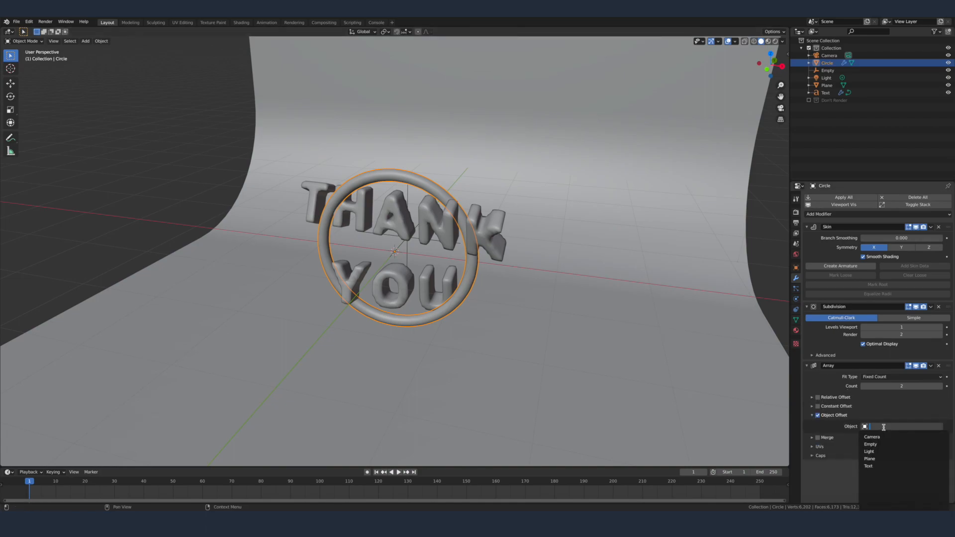
left_click(871, 444)
Step: Enlarge the circle around the text until its front ring nearly spans the width of the camera frame
middle_click_drag(621, 278, 576, 276)
middle_click_drag(482, 279, 532, 268)
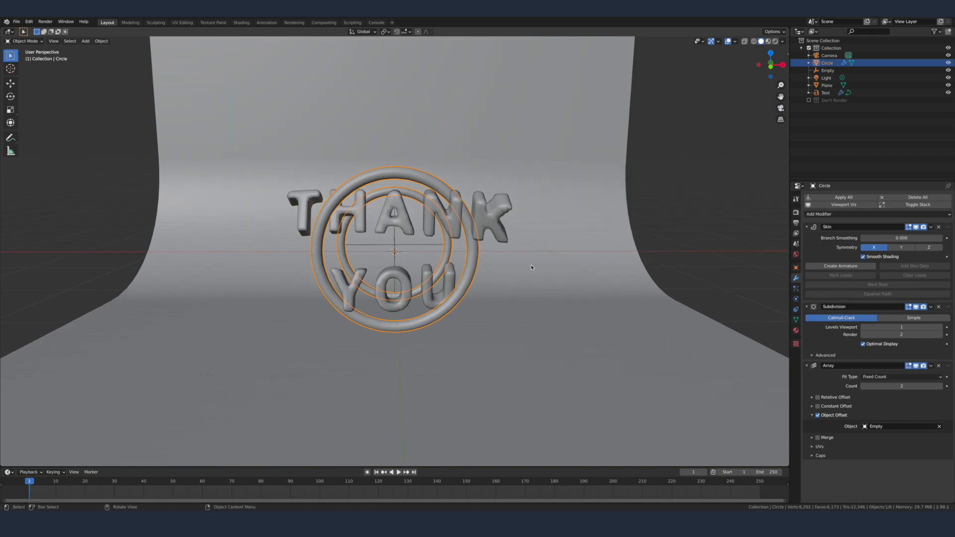
key("s")
left_click(635, 270)
key("KP_0")
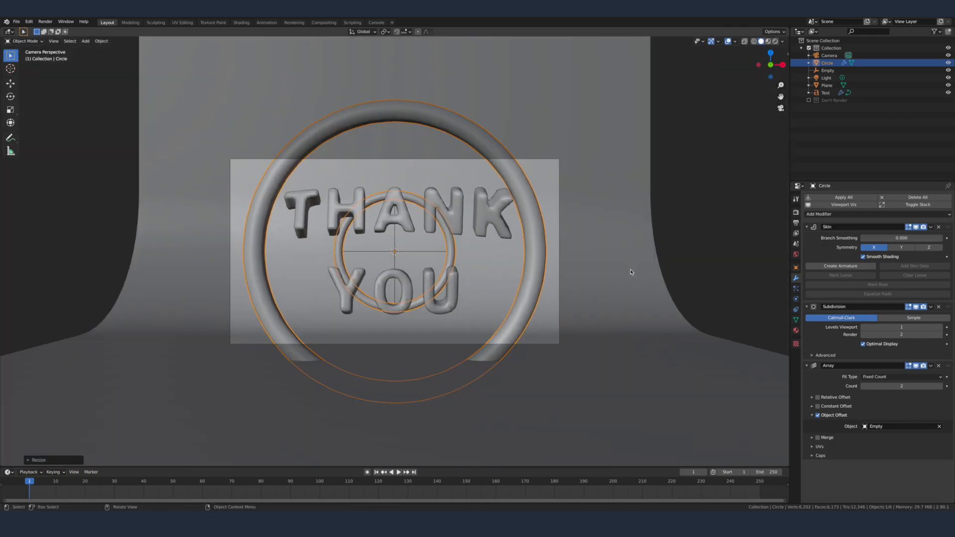
Step: Scale the empty up to about 1.3 so the rear ring becomes only slightly smaller than the front one
middle_click_drag(630, 272, 544, 286)
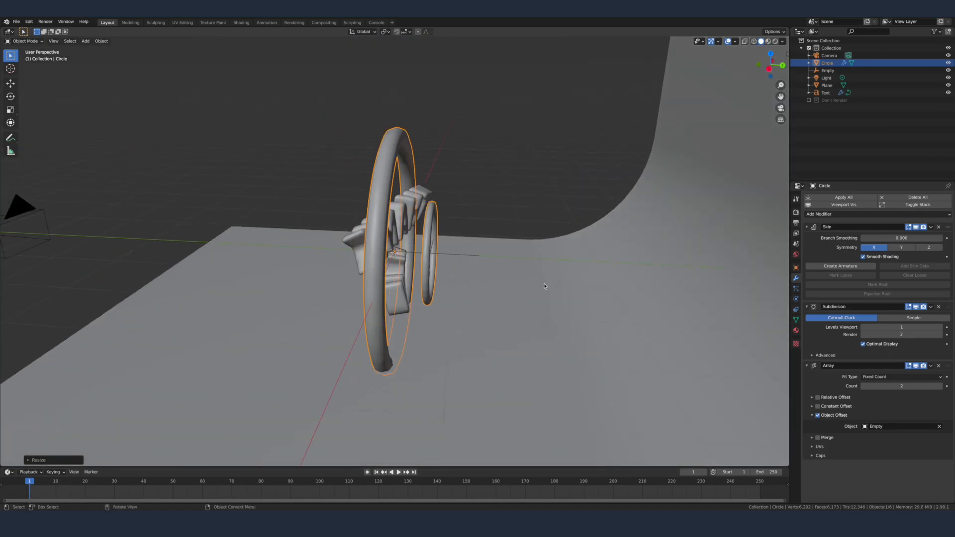
left_click(445, 256)
left_click(432, 254)
key("s")
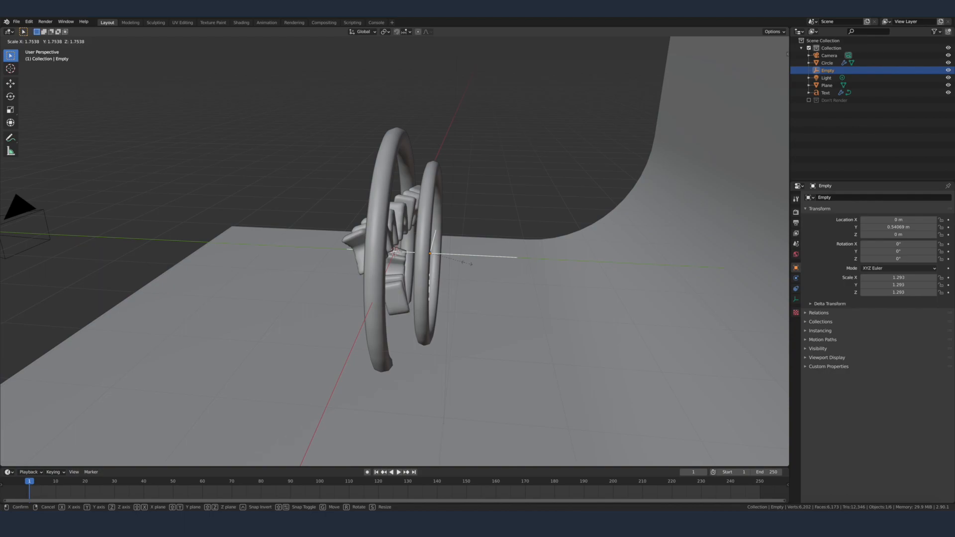
left_click(472, 268)
middle_click_drag(473, 268, 471, 278)
Step: Set the circle's Array count to 6, judging the receding rings from the camera view
left_click(446, 280)
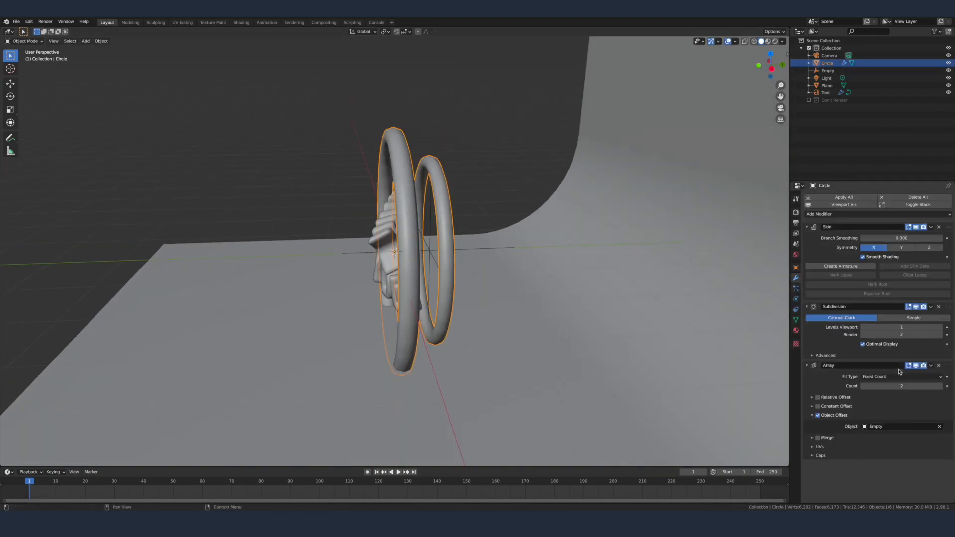
left_click(941, 386)
left_click(941, 386)
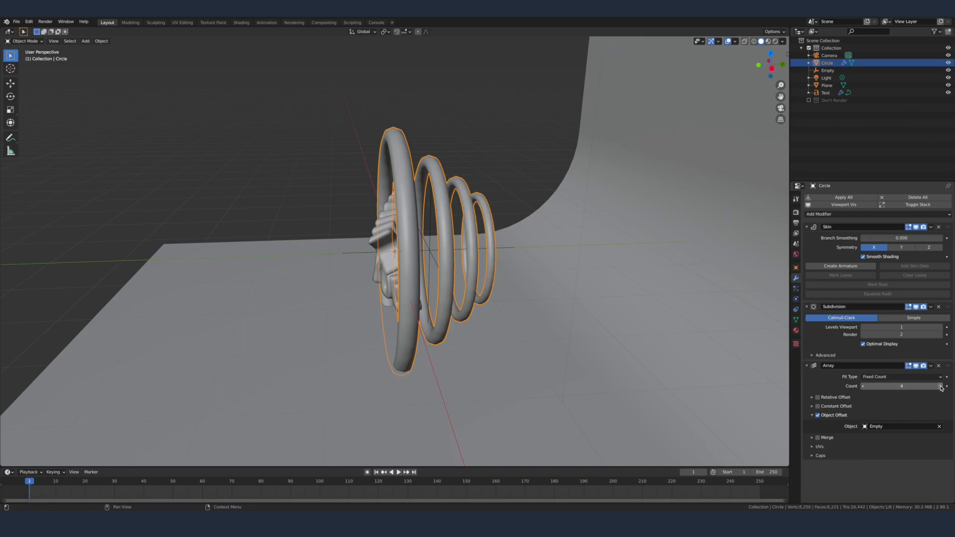
left_click(941, 387)
key("KP_0")
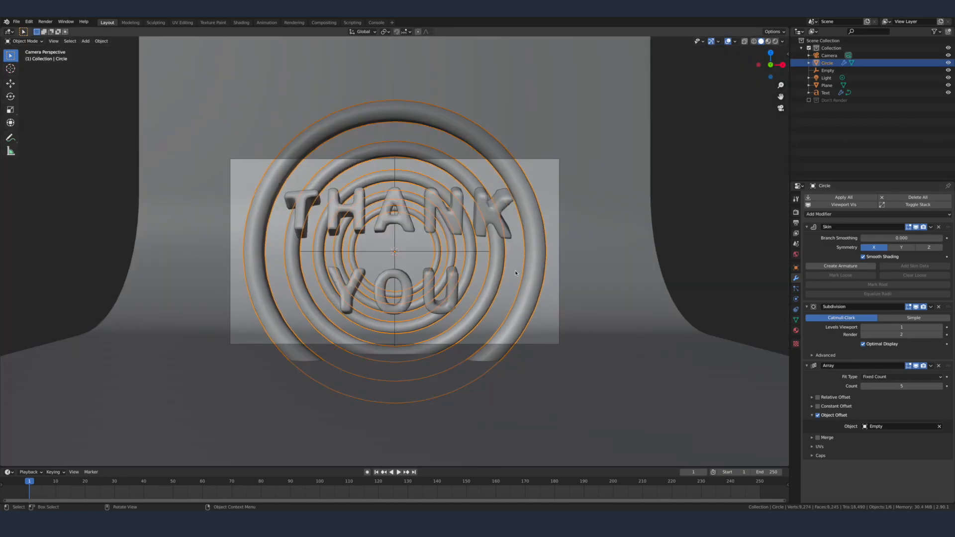
left_click(938, 387)
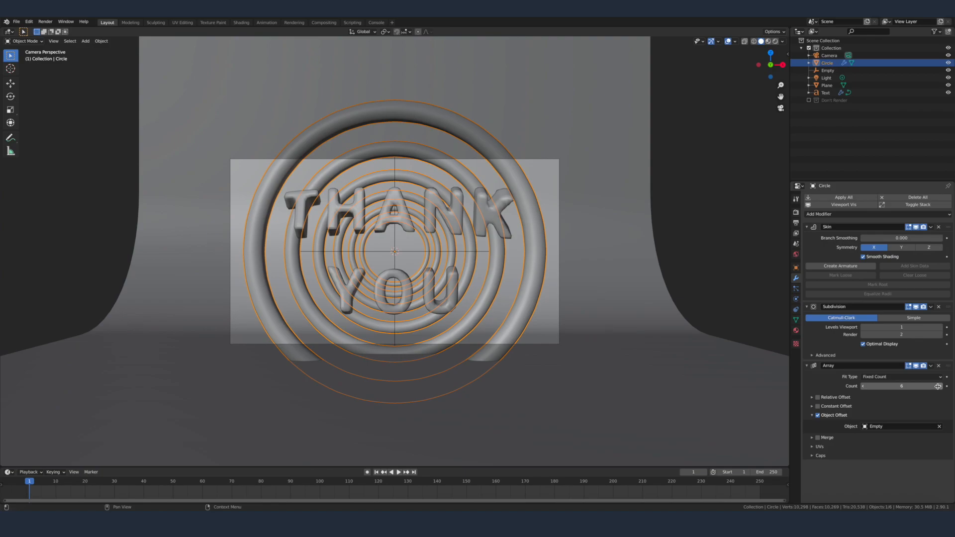
left_click(671, 251)
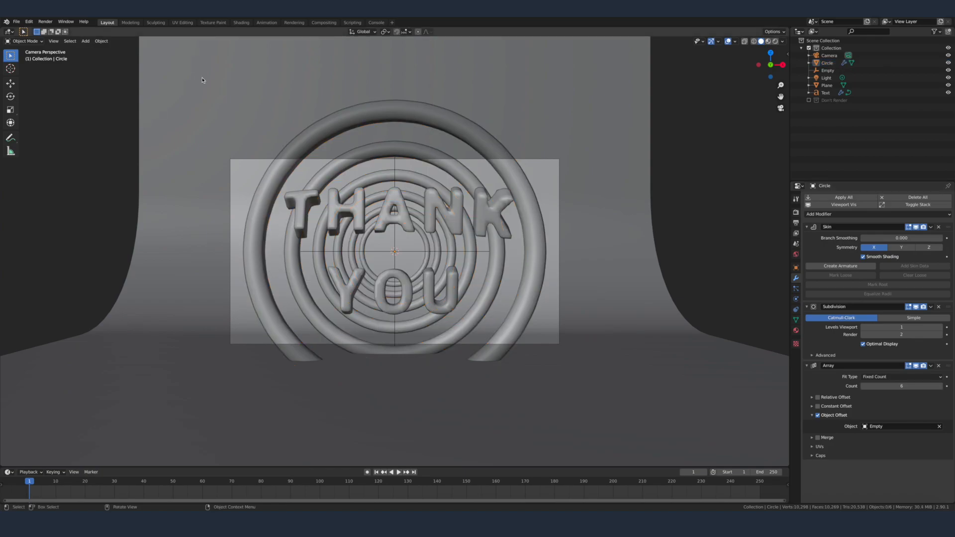
Step: Clear the light's location and rotation, then raise it about 2.07 m along Z above the rings
scroll(350, 195, "down", 4)
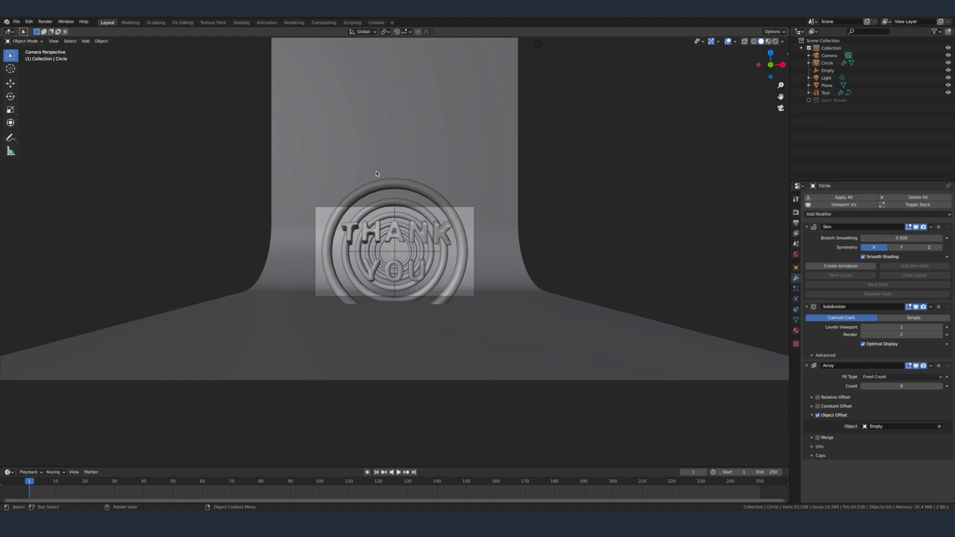
scroll(377, 173, "down", 1)
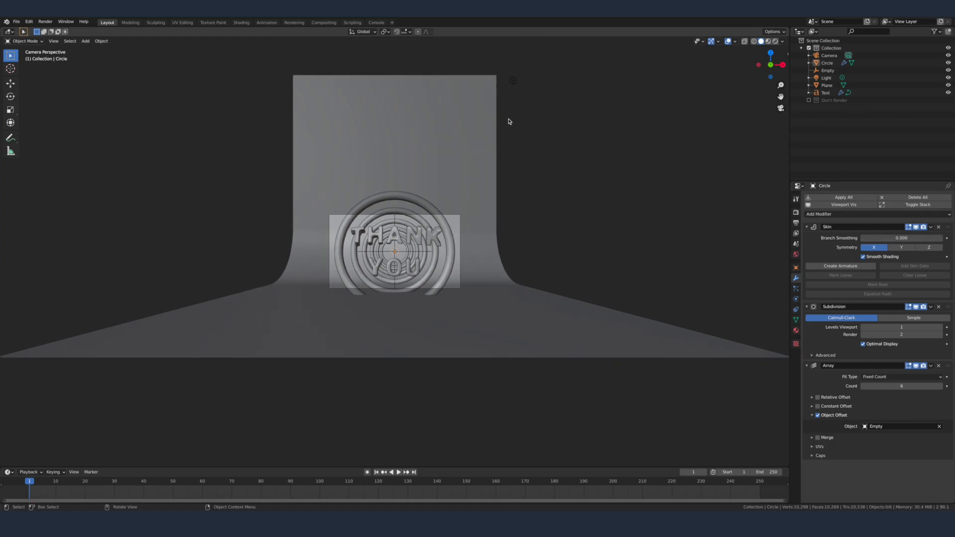
left_click(514, 81)
middle_click_drag(404, 195, 428, 202)
key("alt+g")
key("alt+r")
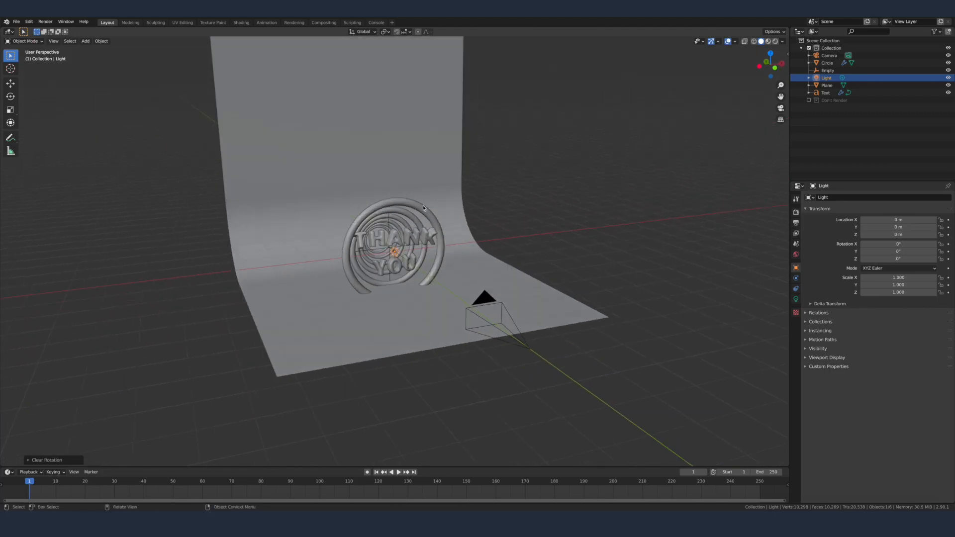
key("KP_0")
key("g")
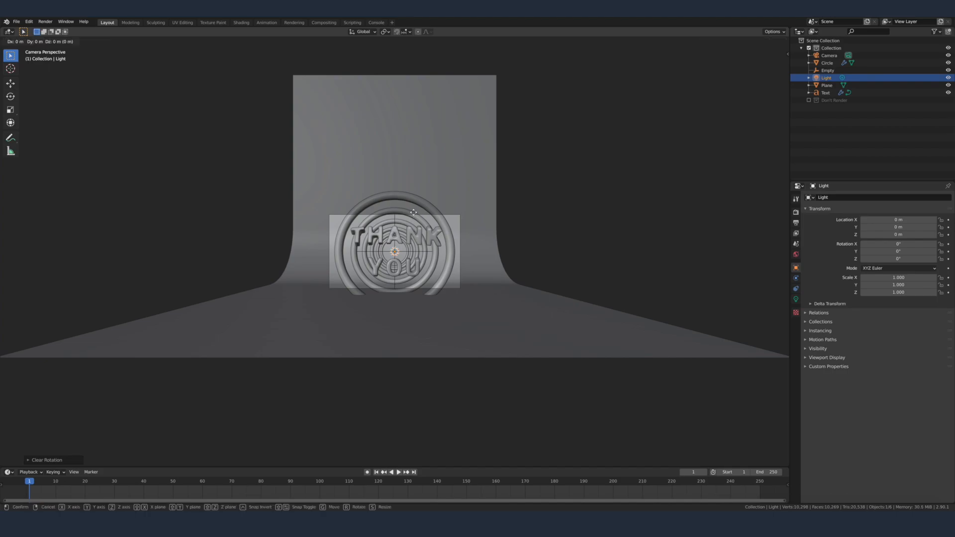
key("z")
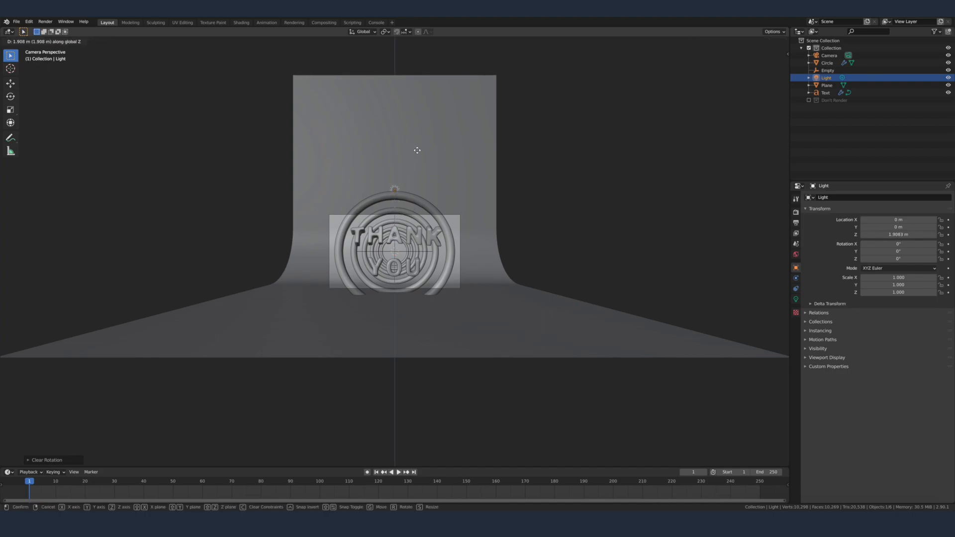
left_click(417, 147)
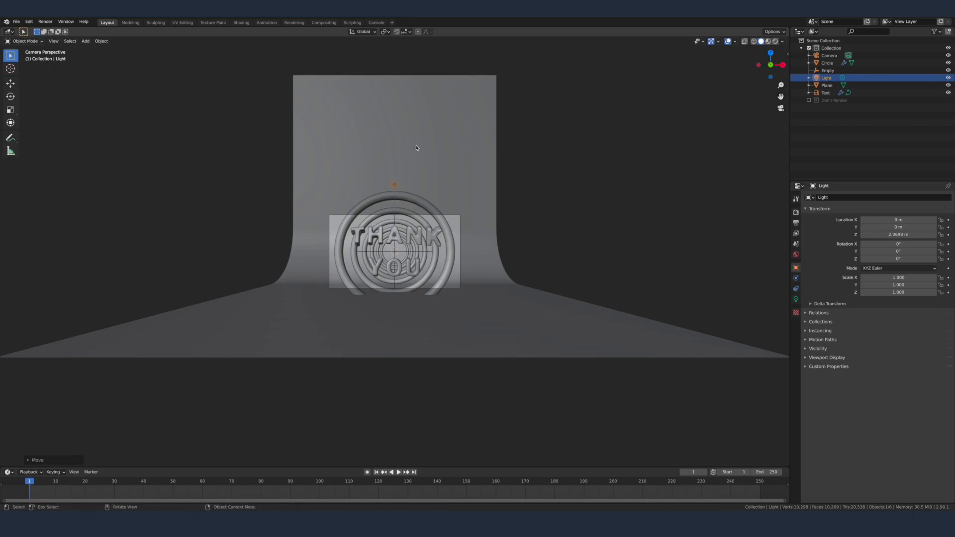
Step: Change the light above the rings to an Area light and scale it up about 36 times
left_click(796, 299)
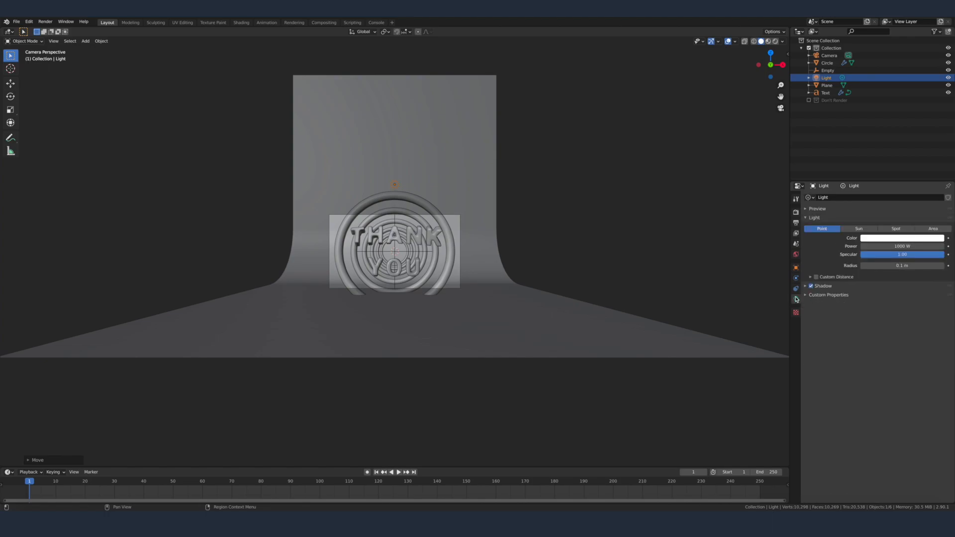
left_click(934, 228)
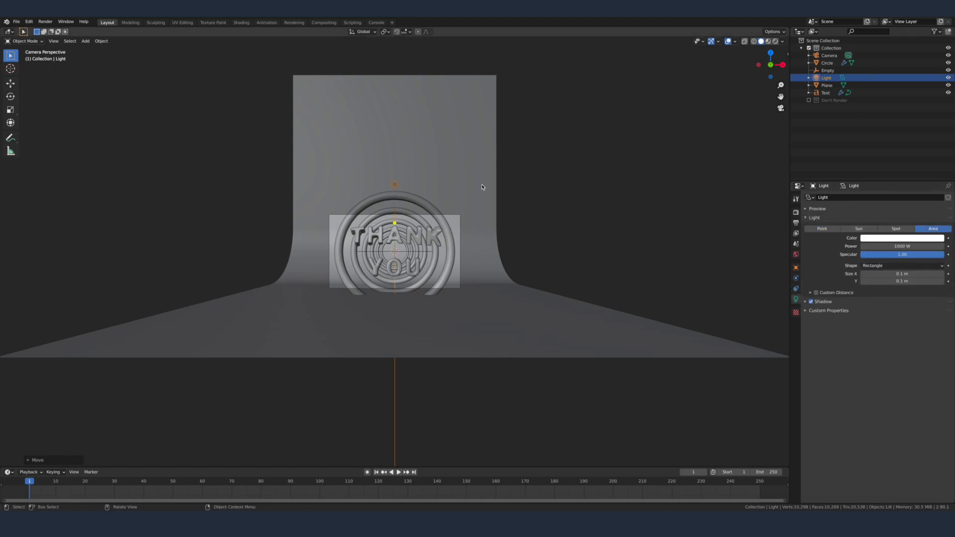
key("s")
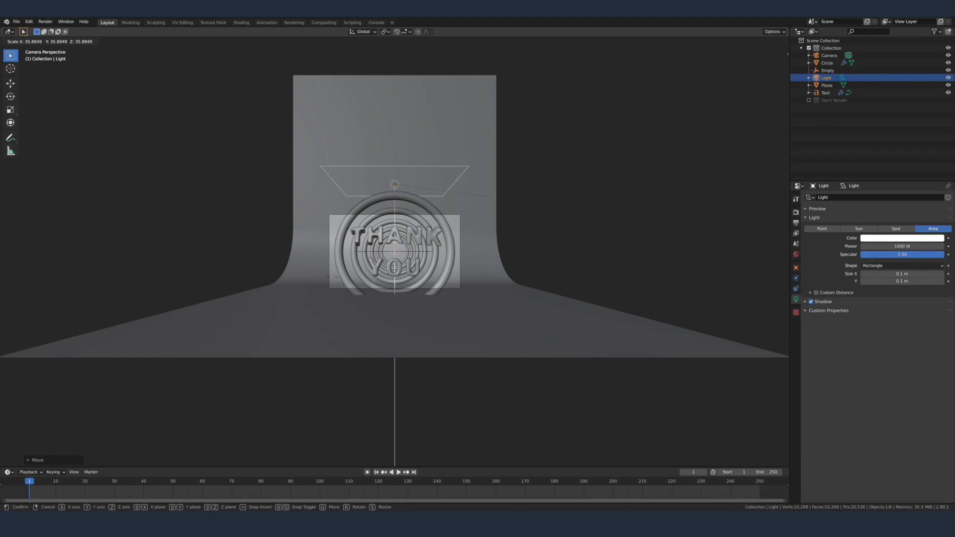
left_click(492, 195)
Step: Duplicate the area light along negative X to beside the backdrop and lower the copy along Z to about the text's height
middle_click_drag(431, 202, 471, 247)
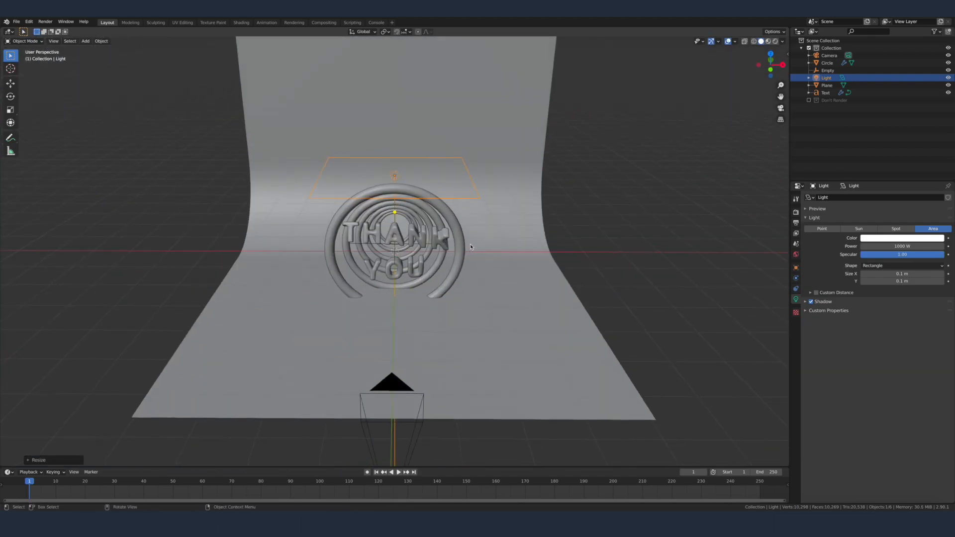
key("shift+d")
key("x")
left_click(331, 279)
key("g")
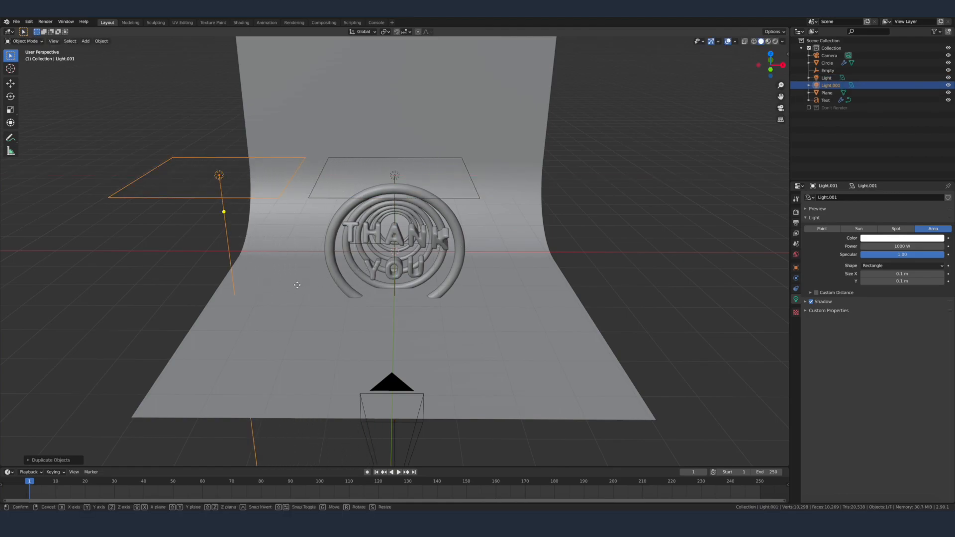
key("z")
left_click(304, 379)
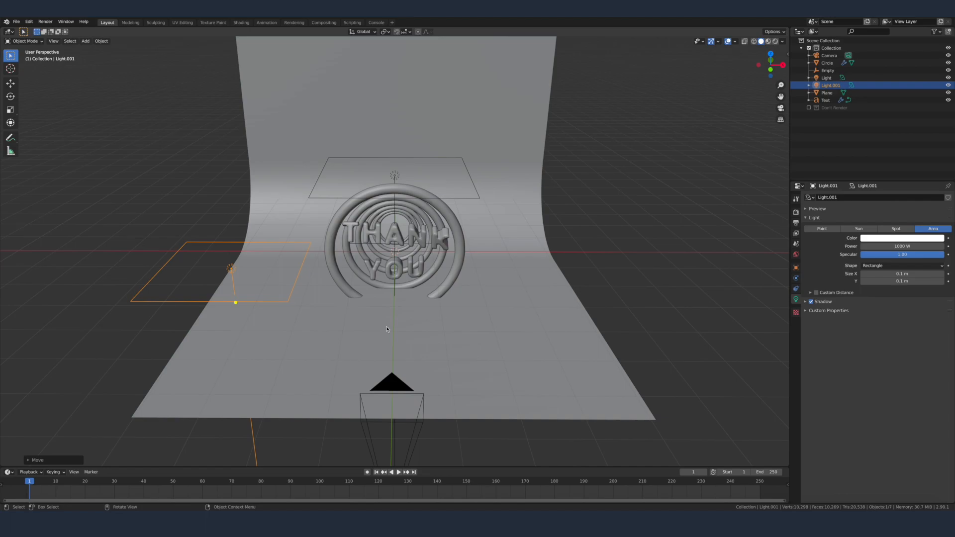
Step: Rotate the side light about -102° around Y so it faces the text
key("r")
key("y")
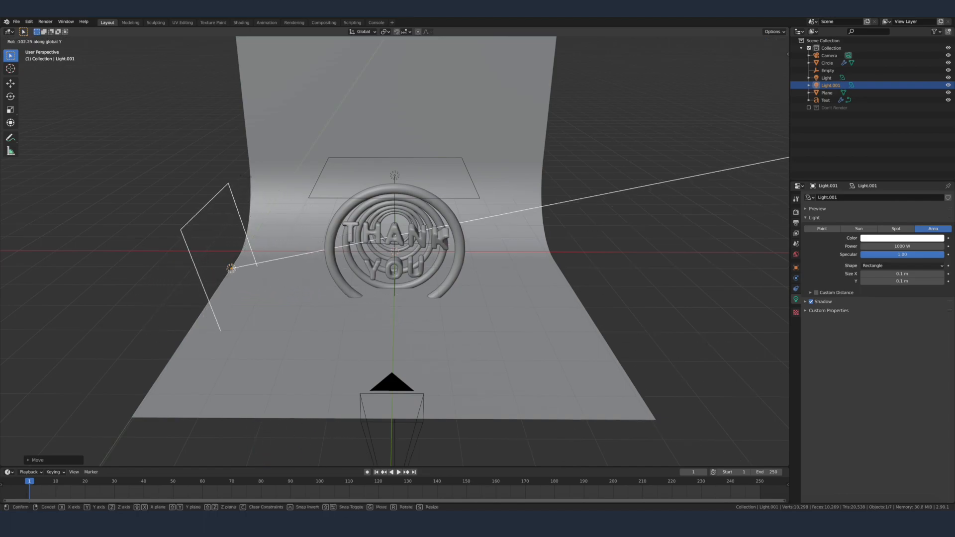
left_click(245, 185)
Step: Duplicate the overhead area light and slide the copy, locked in Z, towards the camera on the text's positive X side
middle_click_drag(245, 185, 448, 214)
left_click(419, 206)
key("shift+d")
key("shift+z")
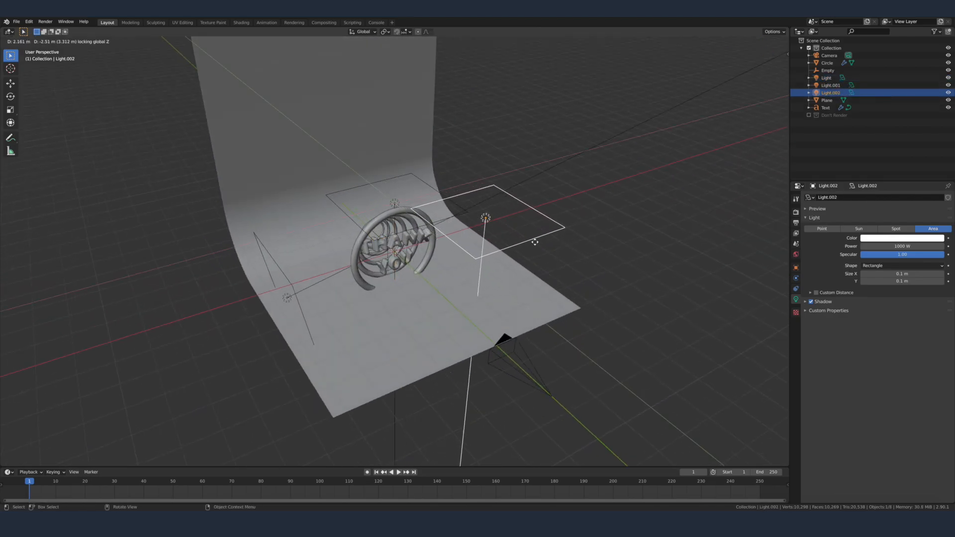
left_click(595, 276)
Step: Aim the newest area light at the centre of the text and rings
middle_click_drag(596, 276, 542, 263)
left_click_drag(544, 237, 391, 250)
middle_click_drag(555, 232, 487, 279)
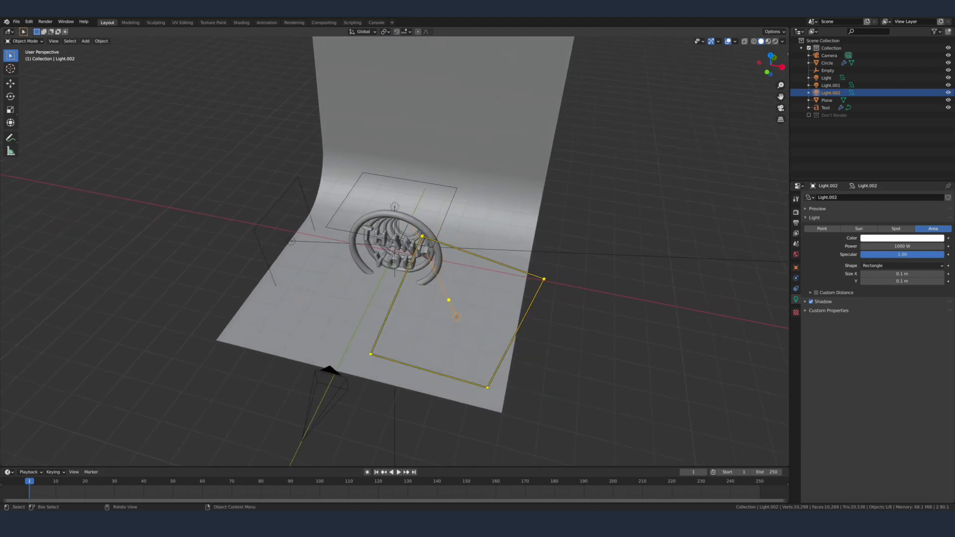
Step: Fine-tune the newest area light's rotation so it faces the text and rings
key("r")
left_click(554, 272)
middle_click_drag(555, 271, 582, 237)
Step: Set the overhead area light's power to 500 W and view the scene through the camera
left_click(404, 196)
left_click(404, 196)
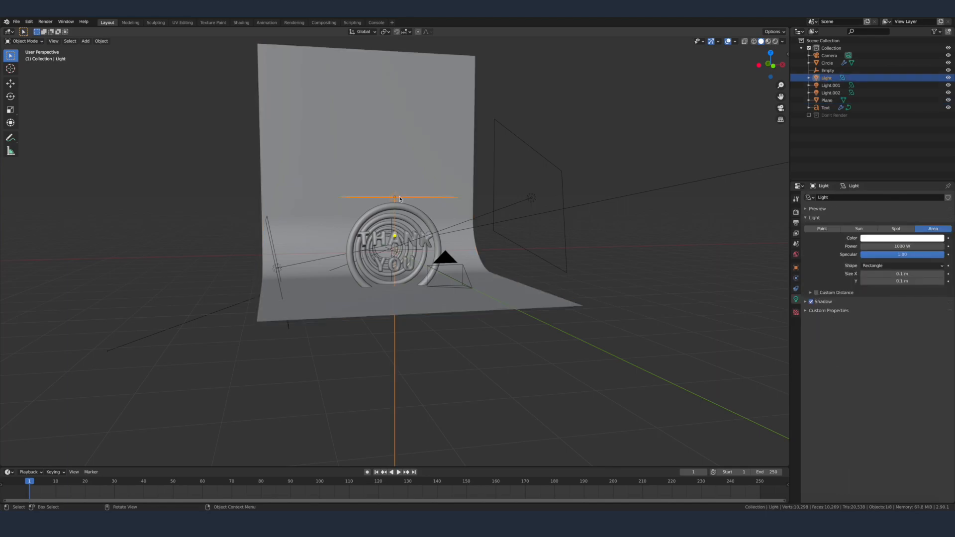
left_click(907, 246)
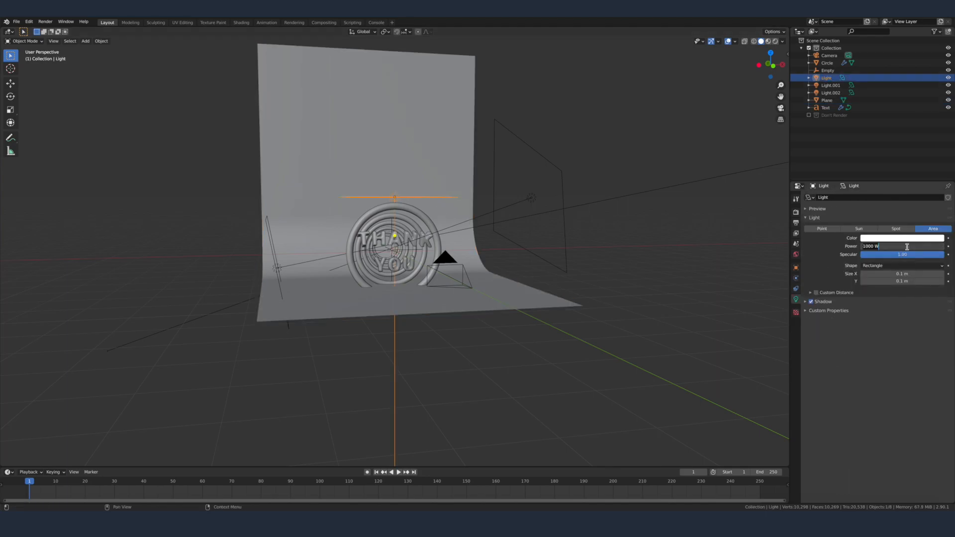
type("500")
key("Return")
middle_click_drag(497, 278, 460, 319)
key("KP_0")
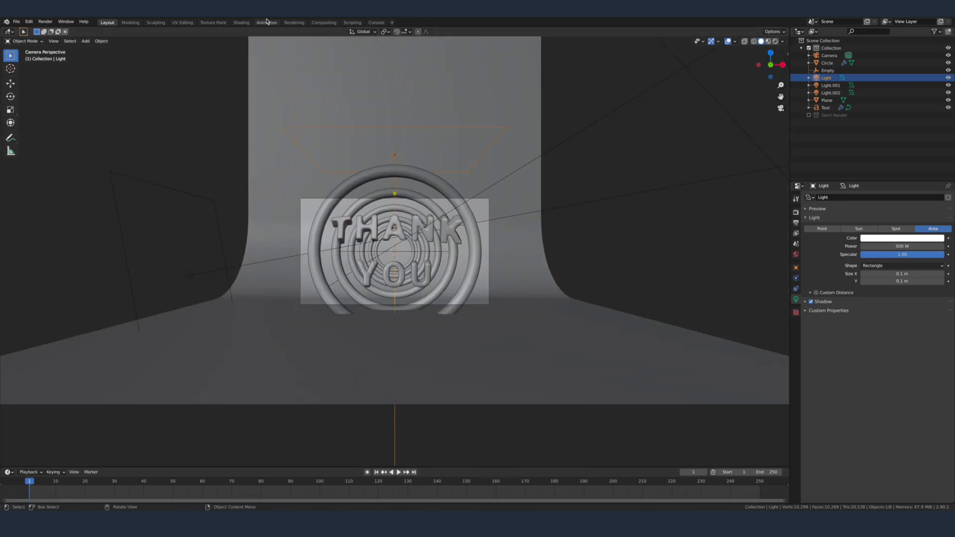
Step: Switch to the Shading workspace and enable Scene Lights and Scene World for the material preview
left_click(242, 23)
mouse_move(477, 219)
middle_mouse_down()
mouse_move(488, 211)
mouse_move(470, 209)
middle_mouse_up()
middle_click_drag(543, 203, 596, 140)
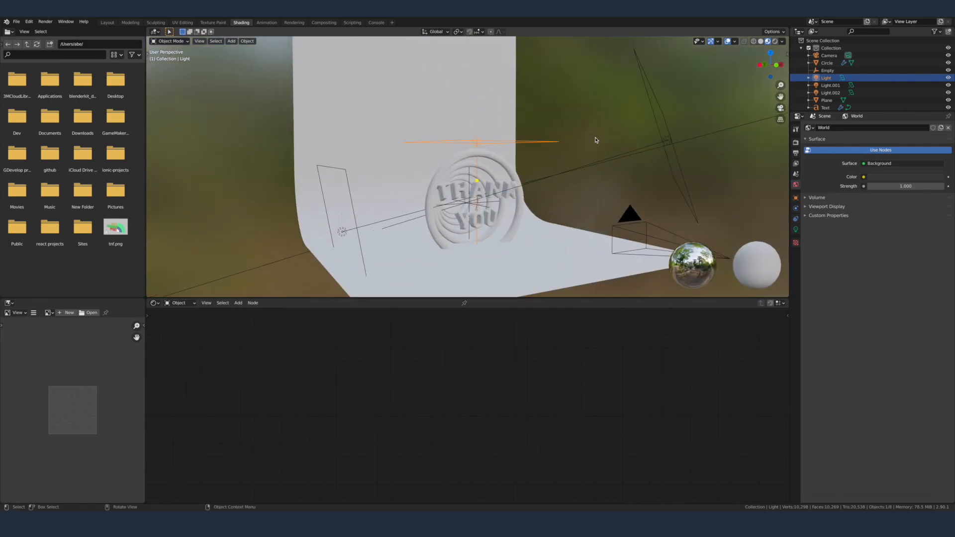
left_click(782, 42)
left_click(751, 79)
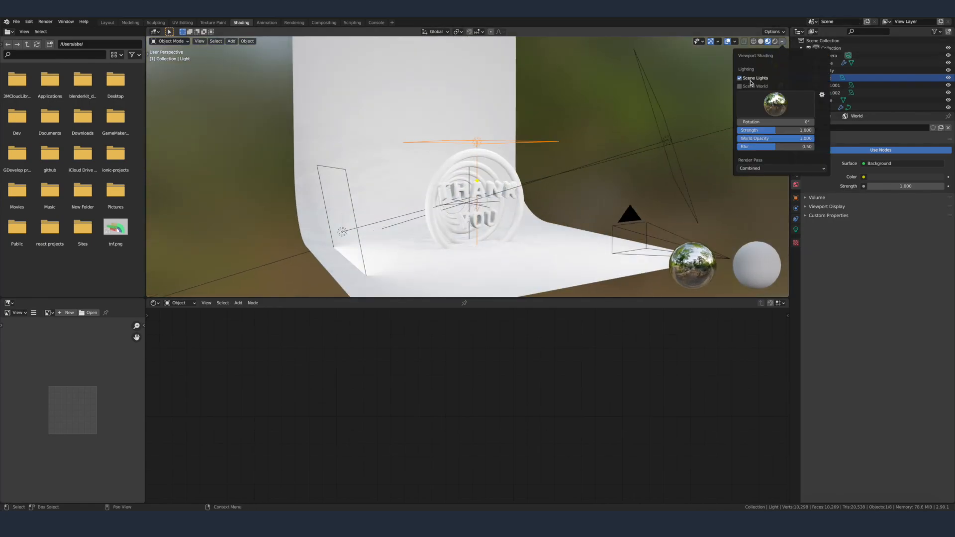
left_click(750, 87)
mouse_move(586, 92)
middle_mouse_down()
mouse_move(746, 94)
mouse_move(730, 94)
middle_mouse_up()
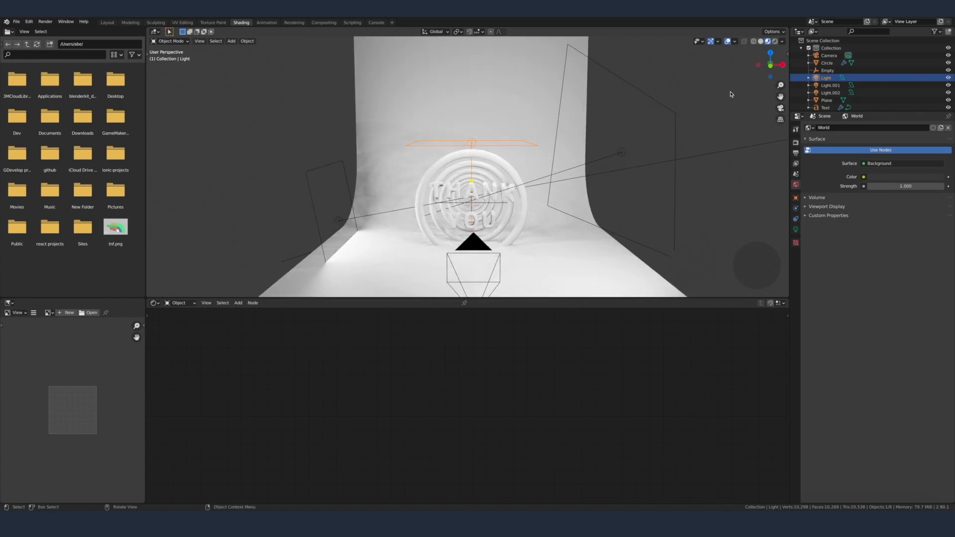
Step: Set the scene's render engine to Cycles
left_click(796, 142)
left_click(895, 128)
left_click(891, 151)
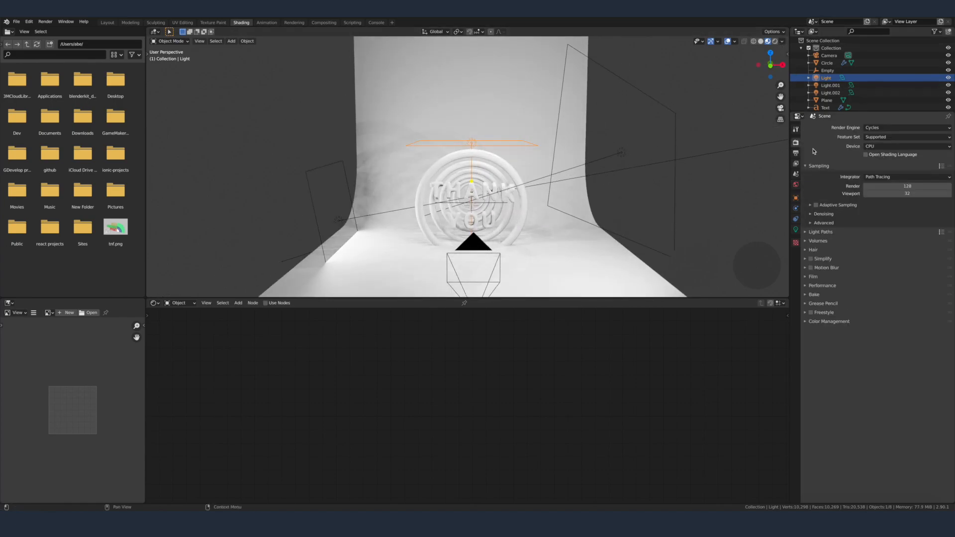
Step: Show the camera view in rendered shading and limit rendering to a region around the camera frame
key("KP_0")
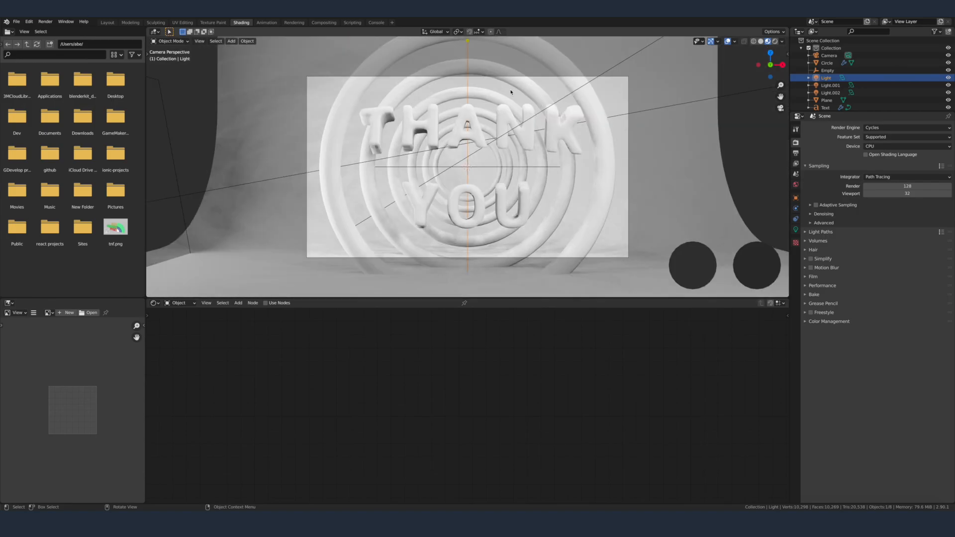
left_click(775, 42)
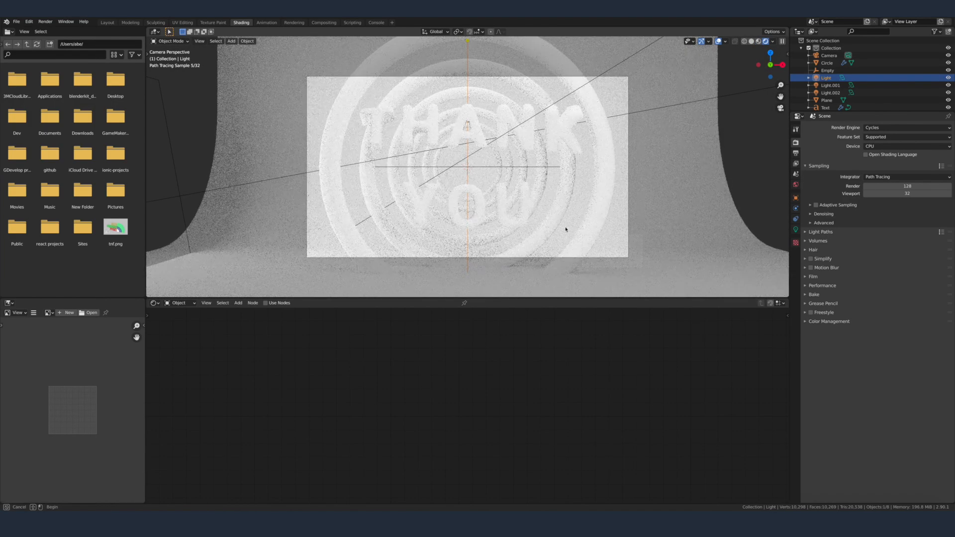
left_click_drag(298, 74, 642, 264)
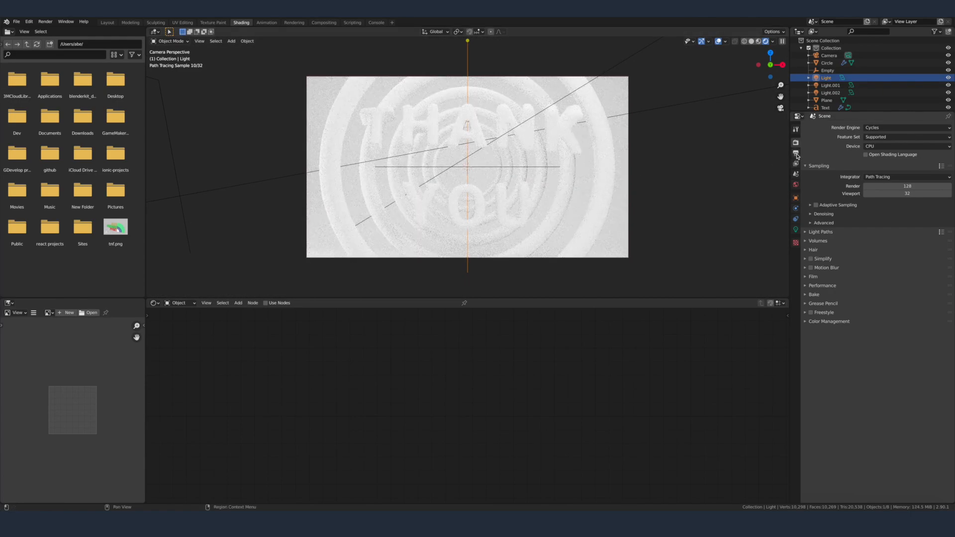
Step: Enable viewport denoising with the Automatic denoiser and change its start sample
left_click(831, 215)
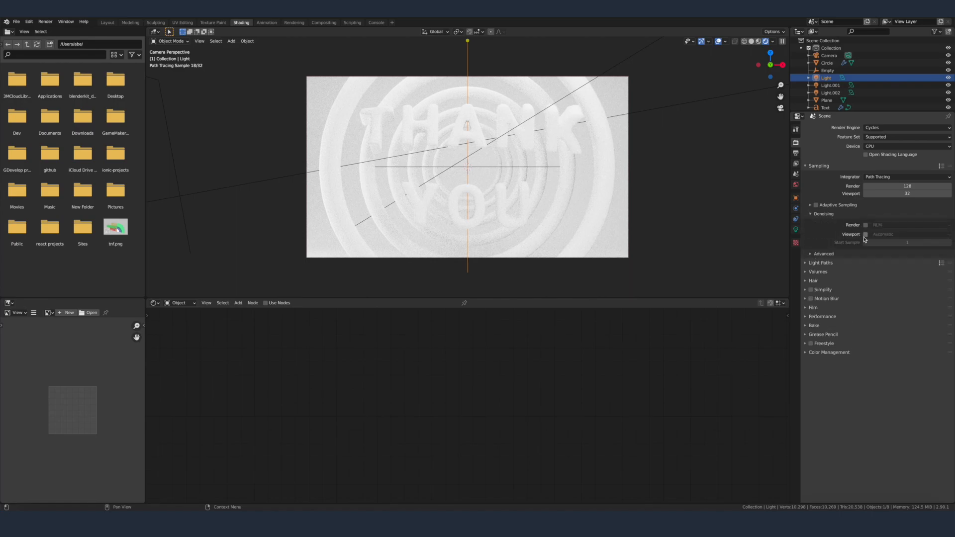
left_click(866, 235)
left_click(900, 243)
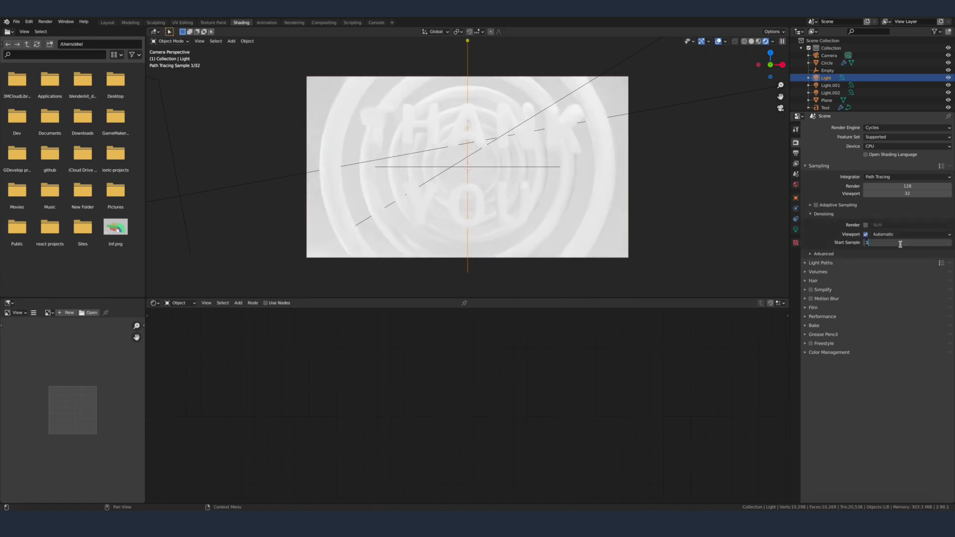
key("Return")
left_click(809, 166)
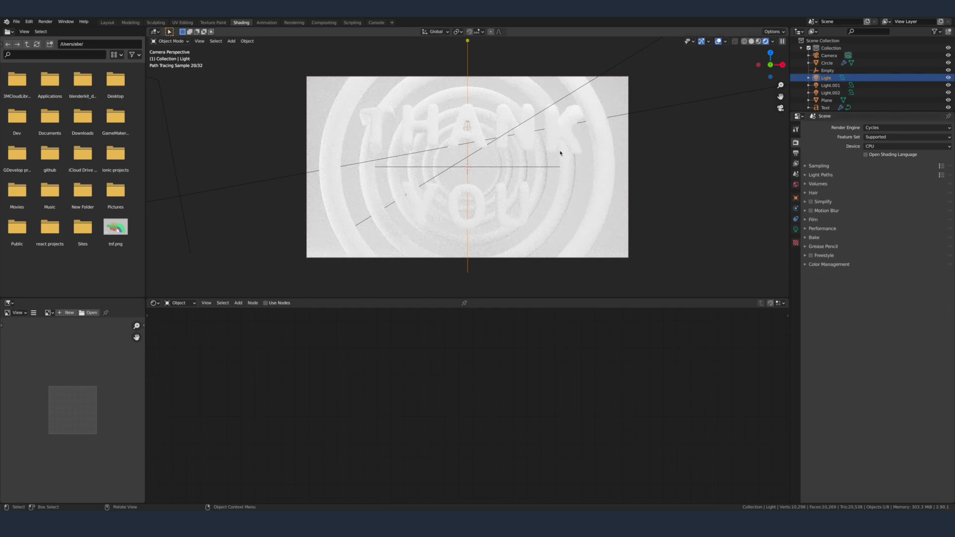
Step: Return the viewport to material preview and give the curved backdrop a new material named "Background"
left_click(618, 239)
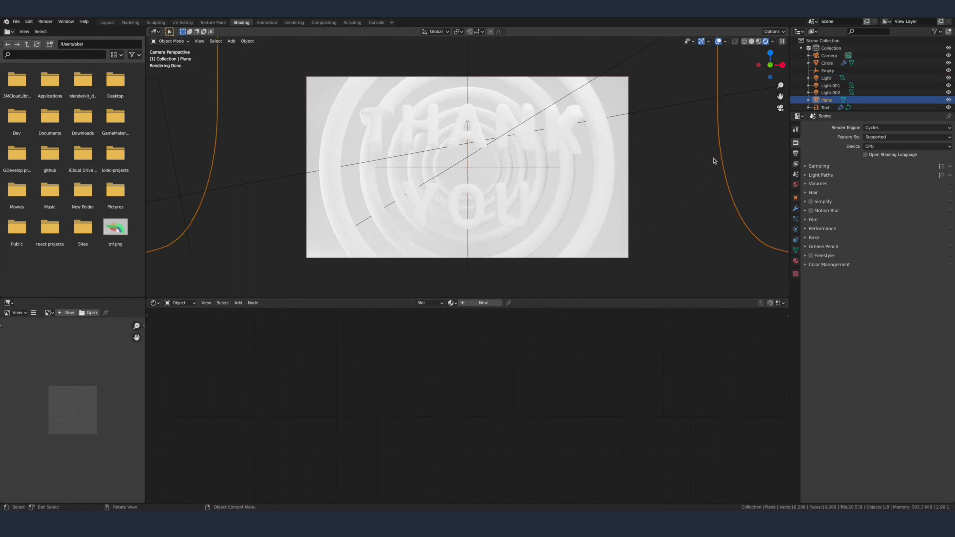
left_click(759, 41)
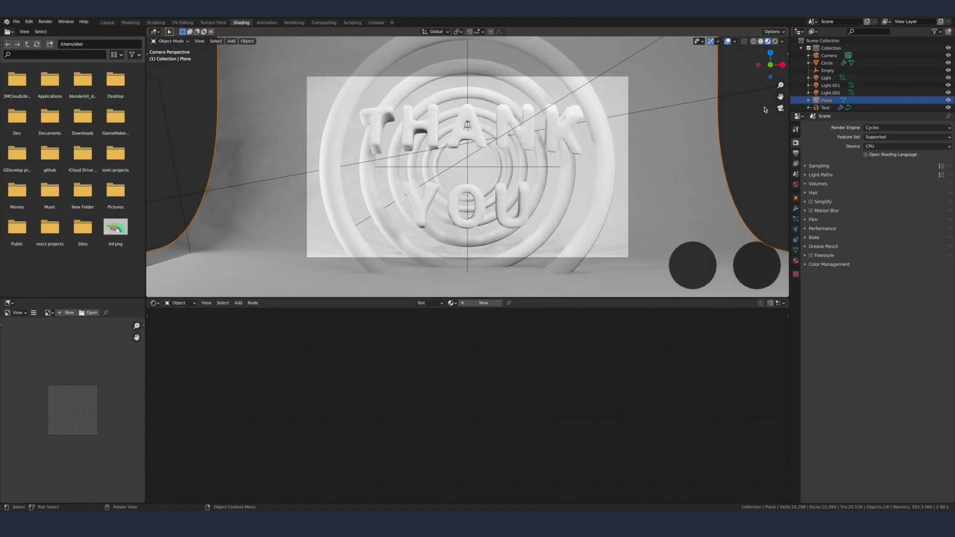
scroll(678, 180, "down", 2)
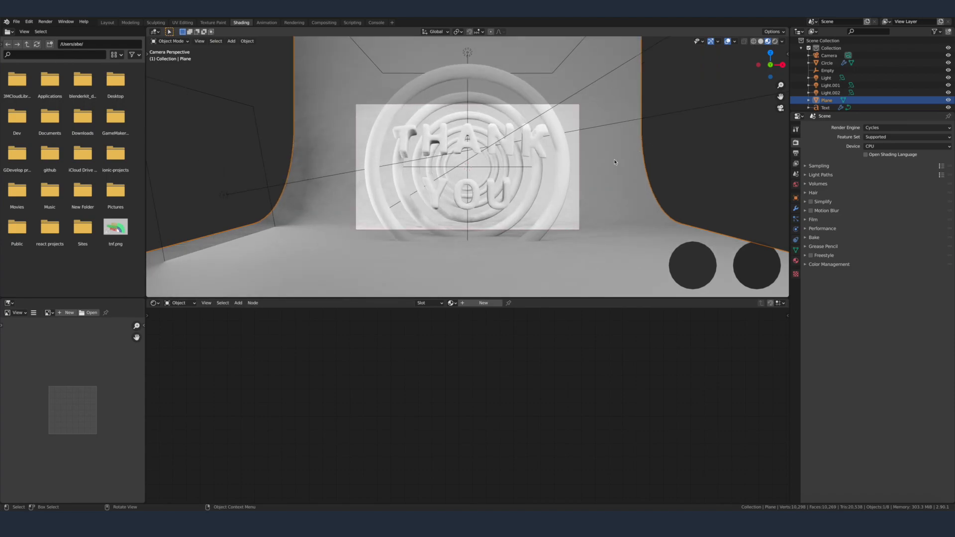
left_click(474, 305)
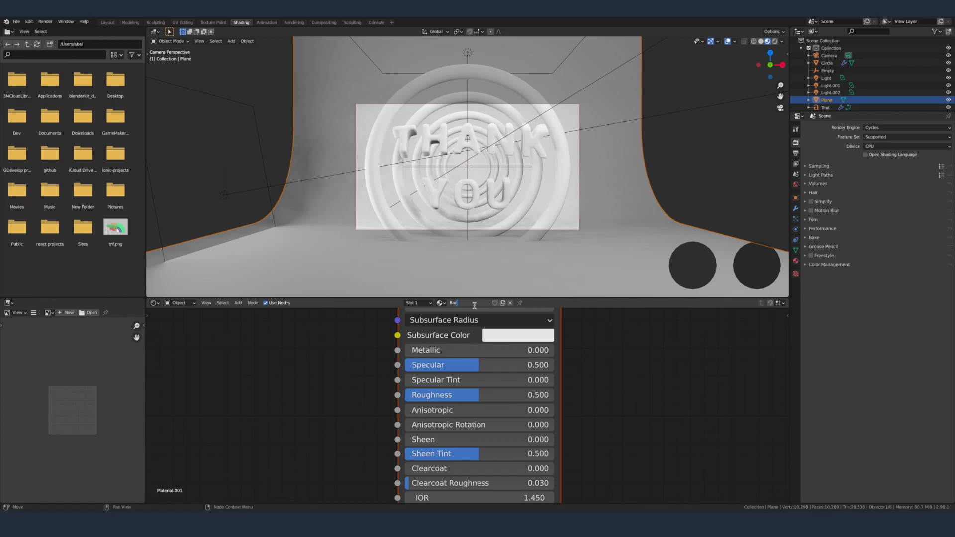
type("Background")
key("Return")
Step: Switch to the browser's Coolors palette, copy the Sandy Brown hex code FFA45B, and return to Blender
key("super+Tab")
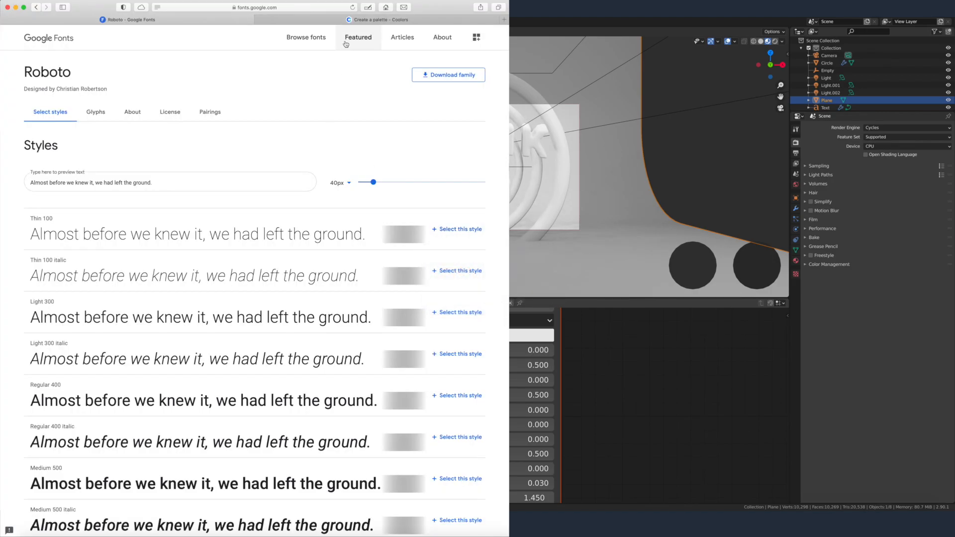
left_click(356, 20)
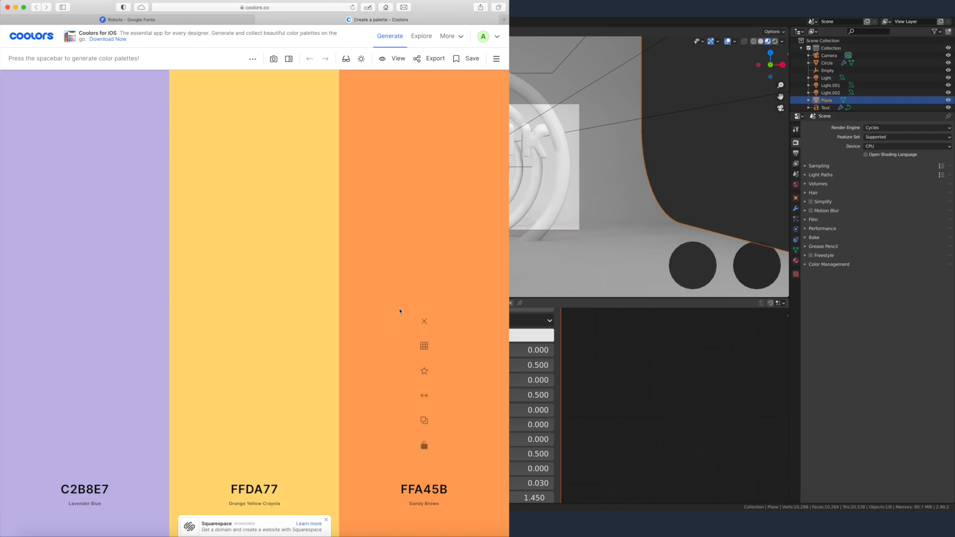
left_click(423, 421)
key("super+Tab")
Step: Try to paste the copied hex code into the Background material's base color
scroll(452, 382, "down", 6)
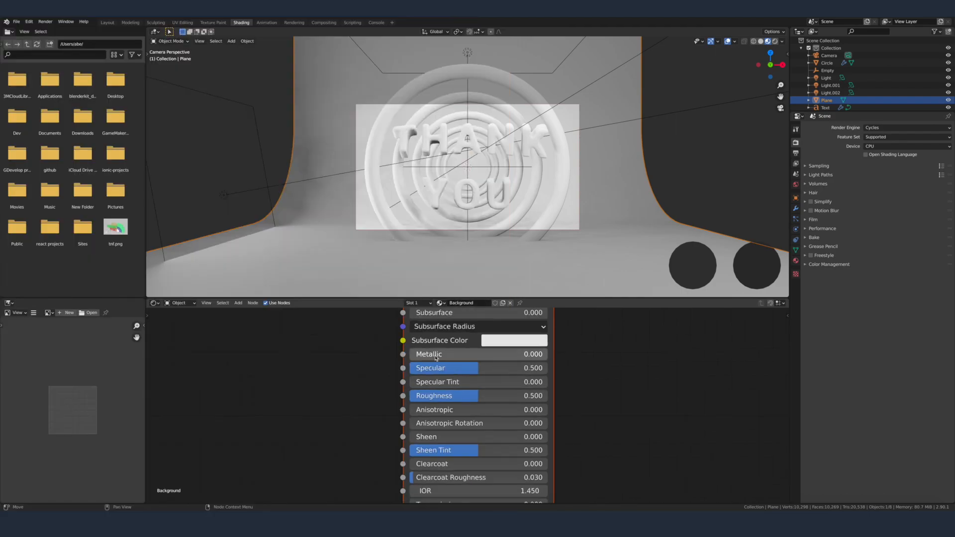
left_click(492, 393)
left_click(540, 329)
left_click(526, 343)
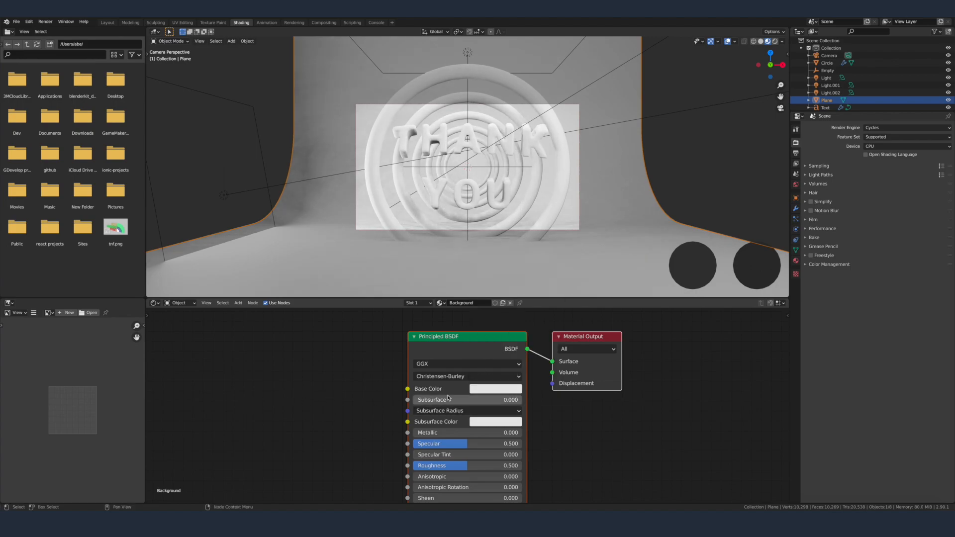
left_click(495, 388)
left_click(518, 345)
key("ctrl+v")
key("Return")
Step: Copy FFA45B from the Coolors palette again and set it as the Background material's base color
key("super+Tab")
left_click(430, 422)
key("super+Tab")
left_click(495, 389)
left_click(526, 345)
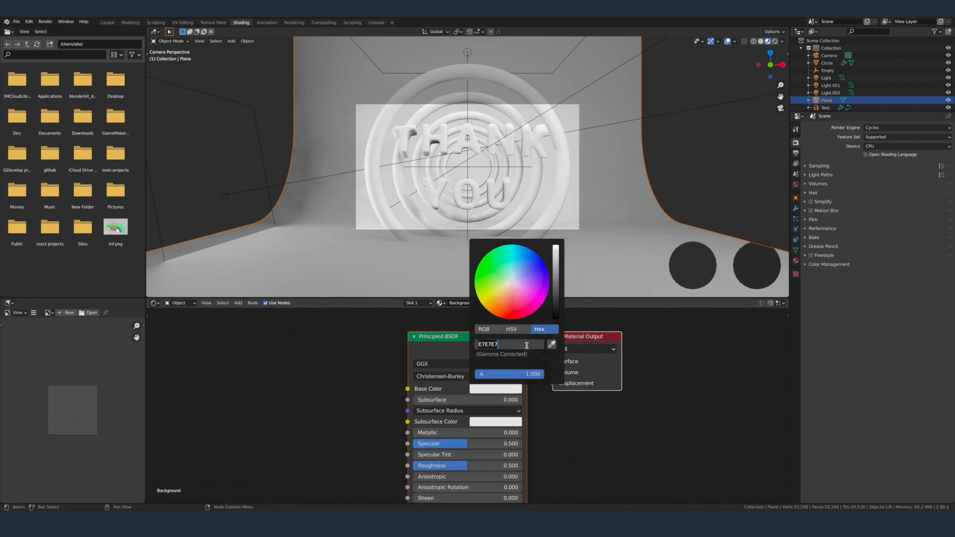
key("Return")
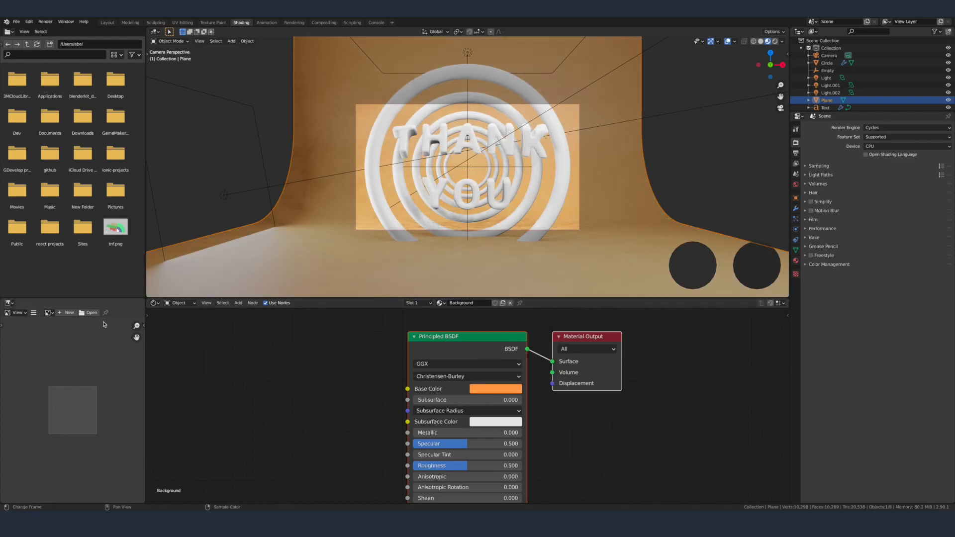
Step: Copy the Orange Yellow Crayola hex code FFDA77 from the Coolors palette and return to Blender
key("super+Tab")
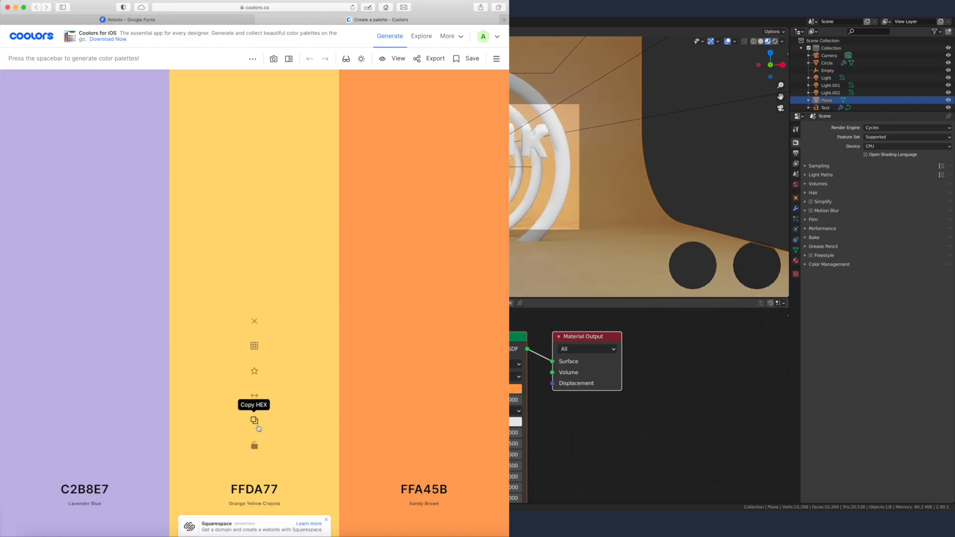
left_click(255, 423)
key("super+Tab")
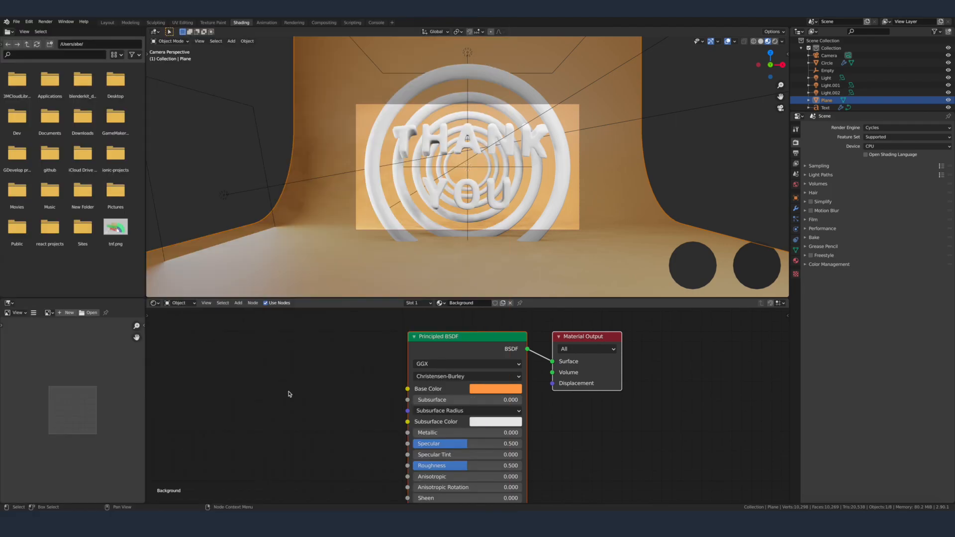
Step: Give the "THANK YOU" text a new material named "Text"
left_click(540, 141)
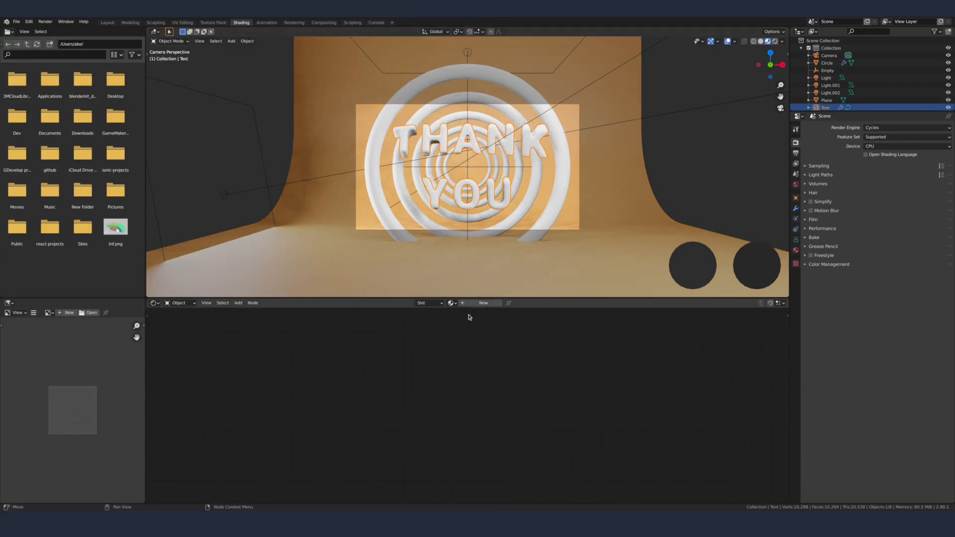
left_click(481, 303)
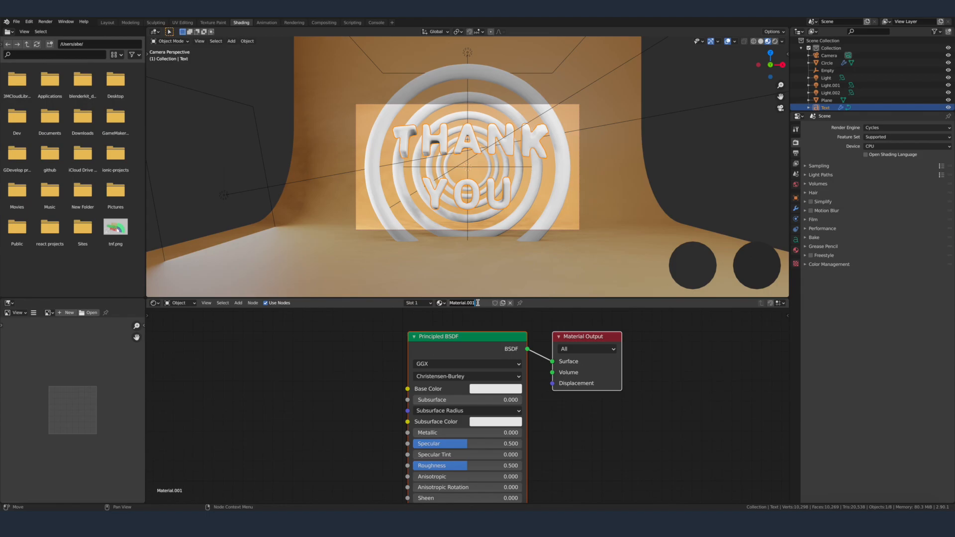
key("Return")
Step: Replace the Text material's Principled BSDF node with a Glass BSDF node beside the Material Output
left_click(462, 344)
key("x")
key("shift+a")
left_click(461, 343)
type("glass")
key("Return")
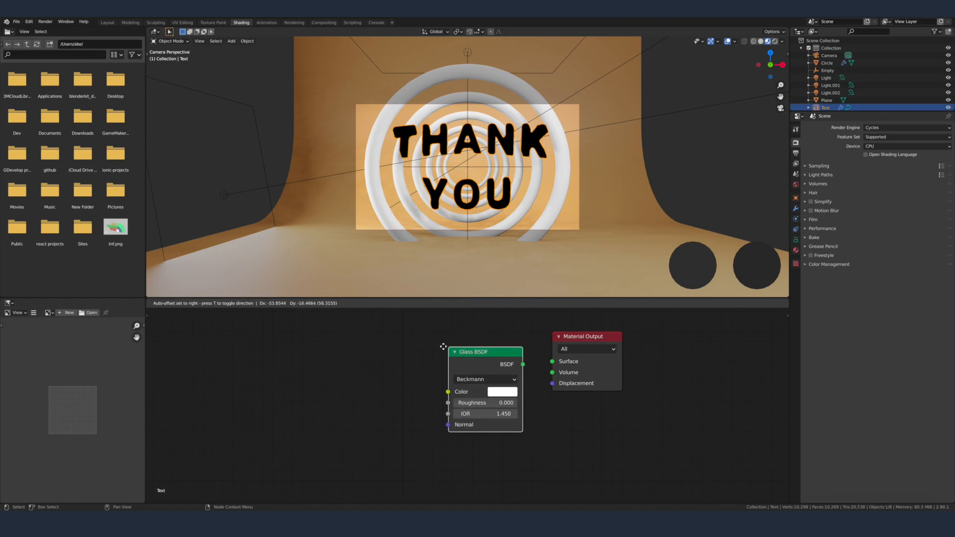
left_click(431, 343)
Step: Set the Glass BSDF color to FFDA77 and connect its BSDF output to the Material Output's Surface
left_click(471, 388)
left_click(505, 342)
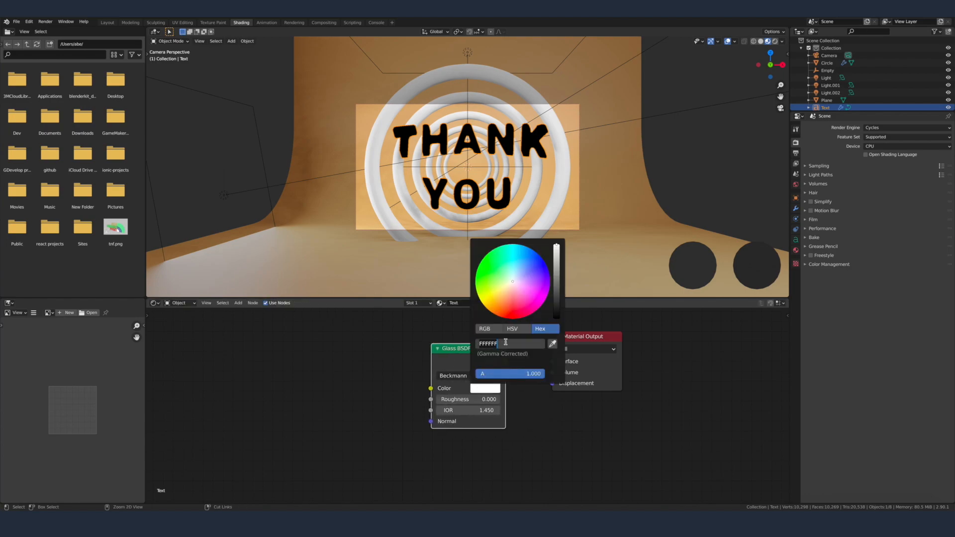
key("Return")
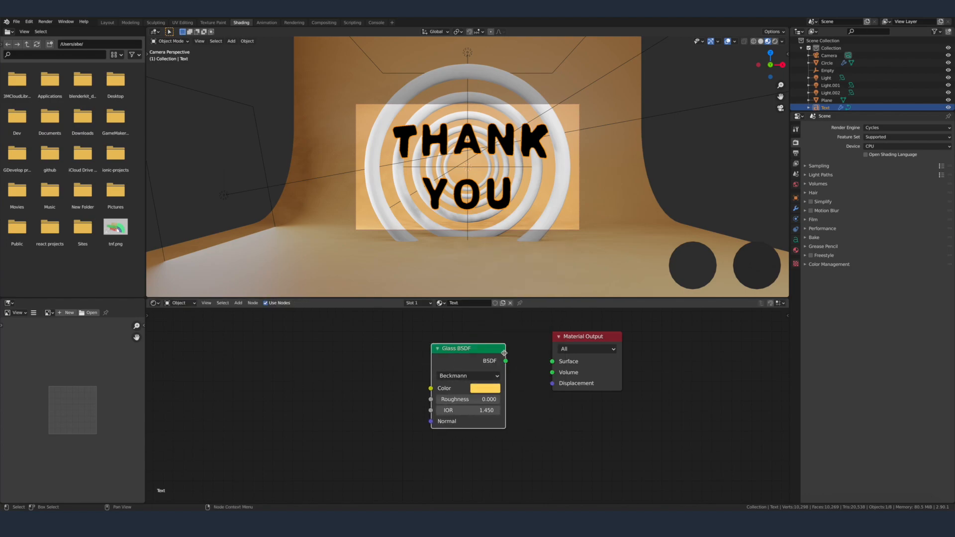
left_click_drag(506, 361, 553, 362)
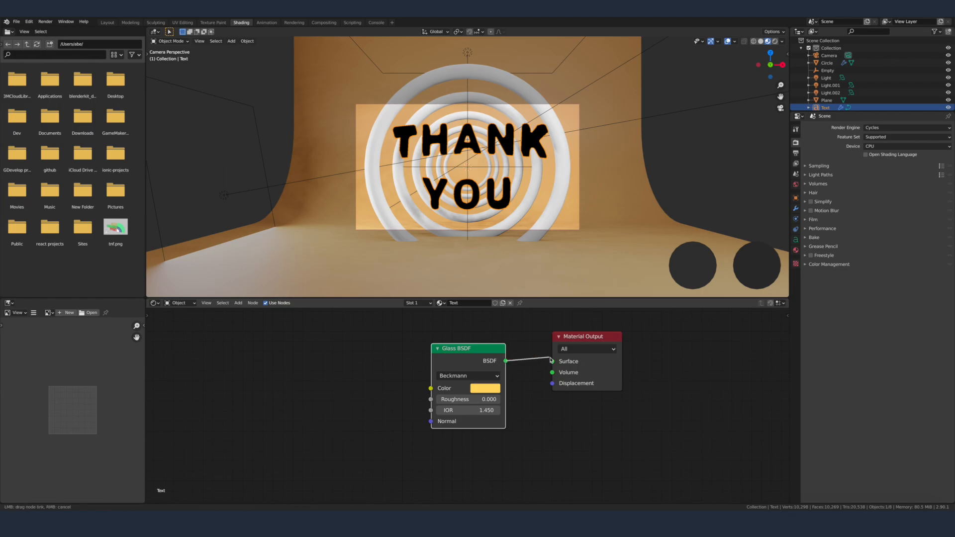
Step: Select the receding rings around the text
left_click(553, 207)
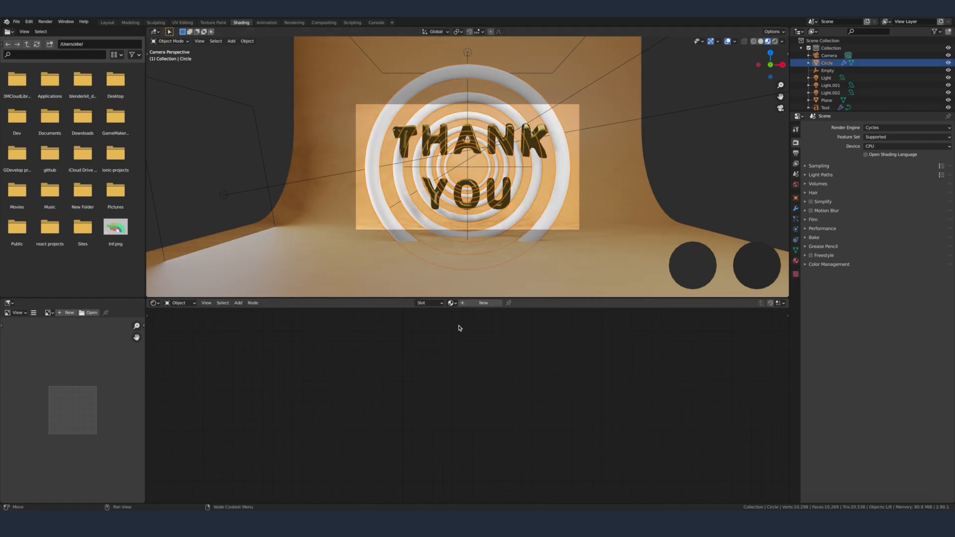